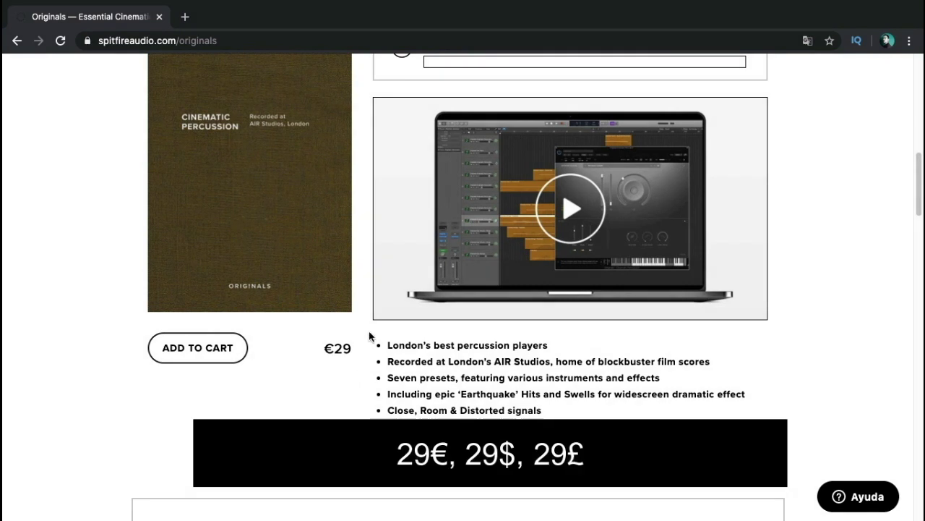
Look through the Originals libraries and their prices on the Spitfire Audio page.
scroll(344, 393, down, 8)
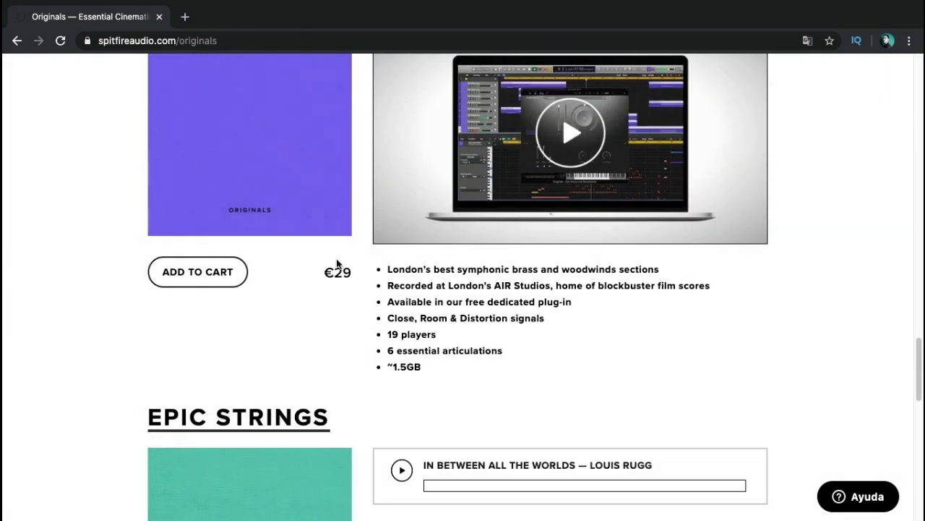
scroll(384, 252, down, 6)
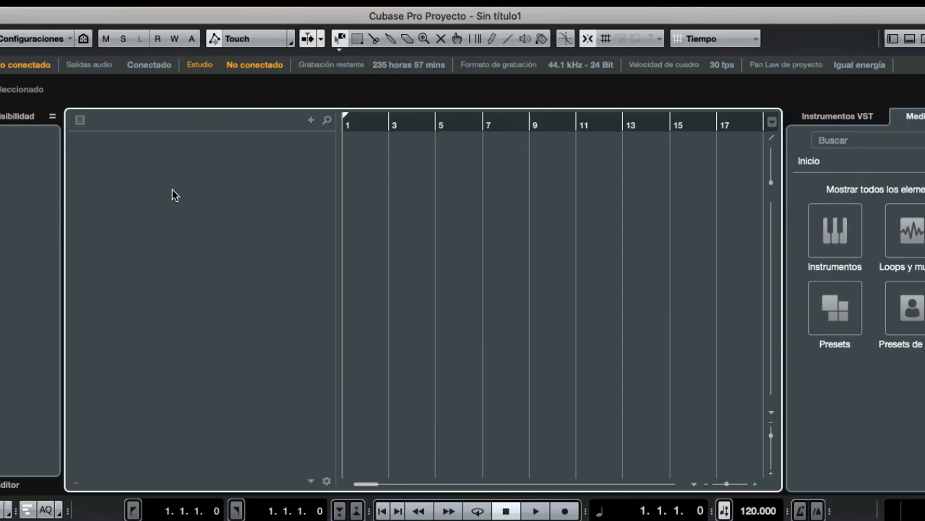
Switch to Cubase, add an instrument track with the Originals - Epic Strings sampler, and reposition its plug-in window.
right_click(172, 192)
click(239, 211)
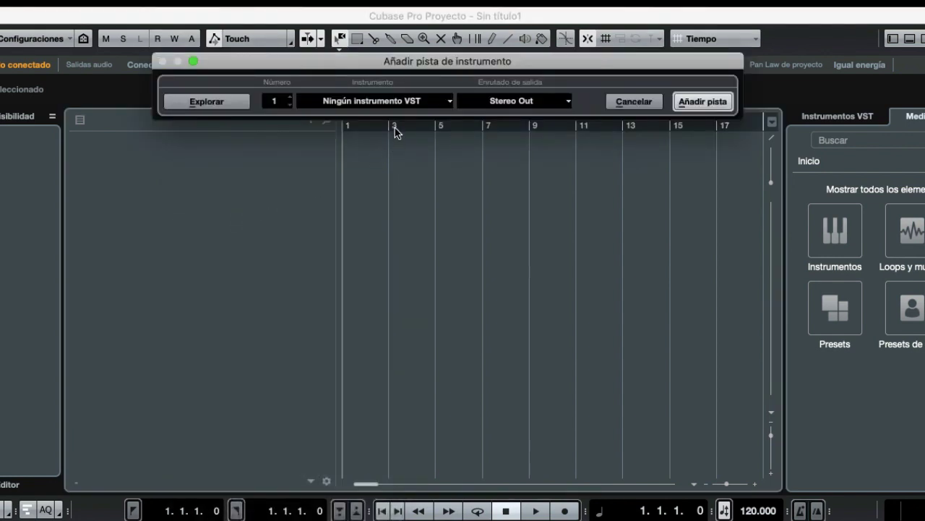
click(400, 103)
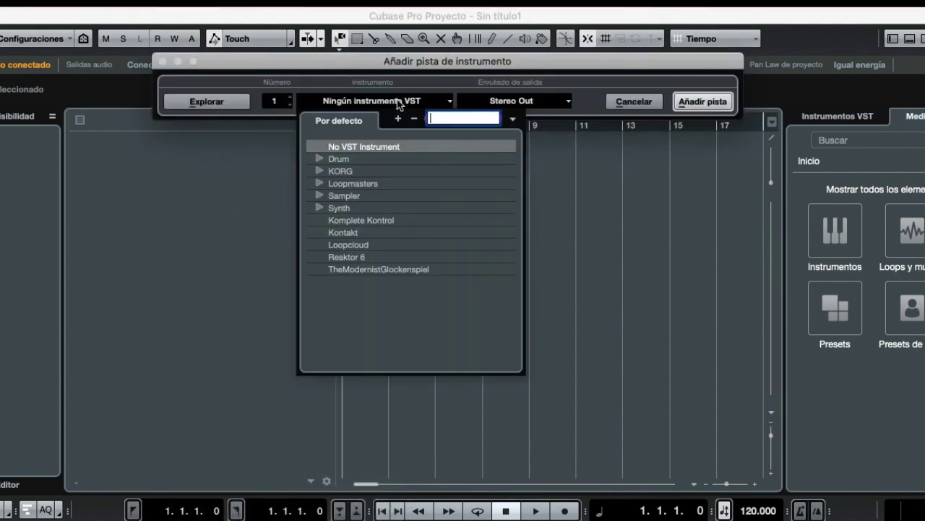
click(318, 196)
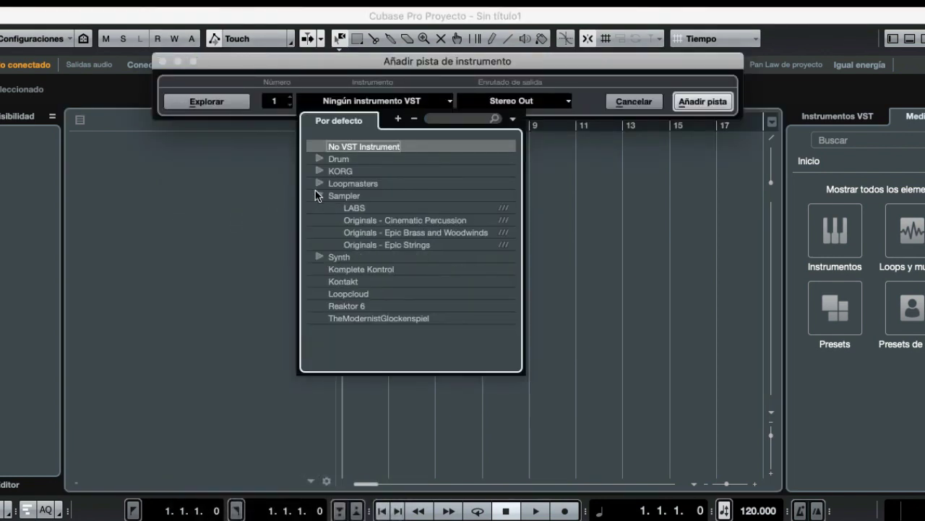
double_click(418, 246)
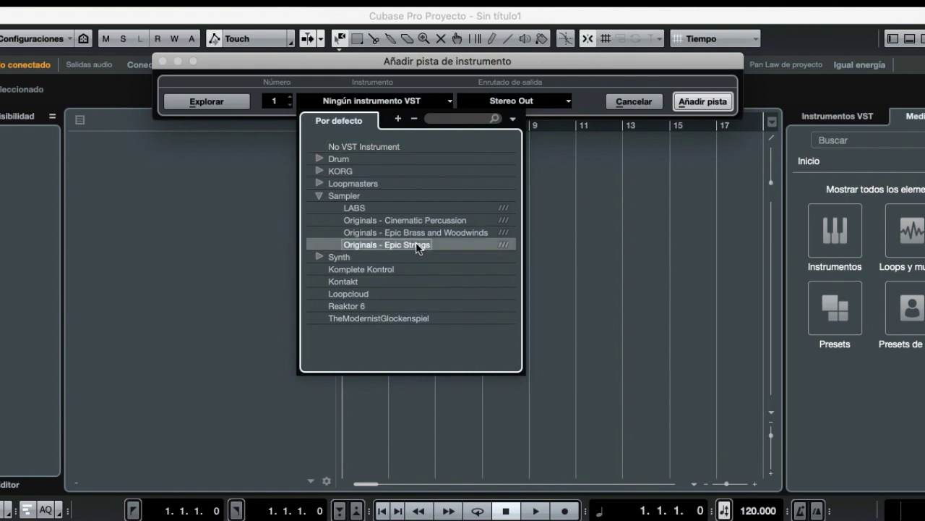
click(684, 101)
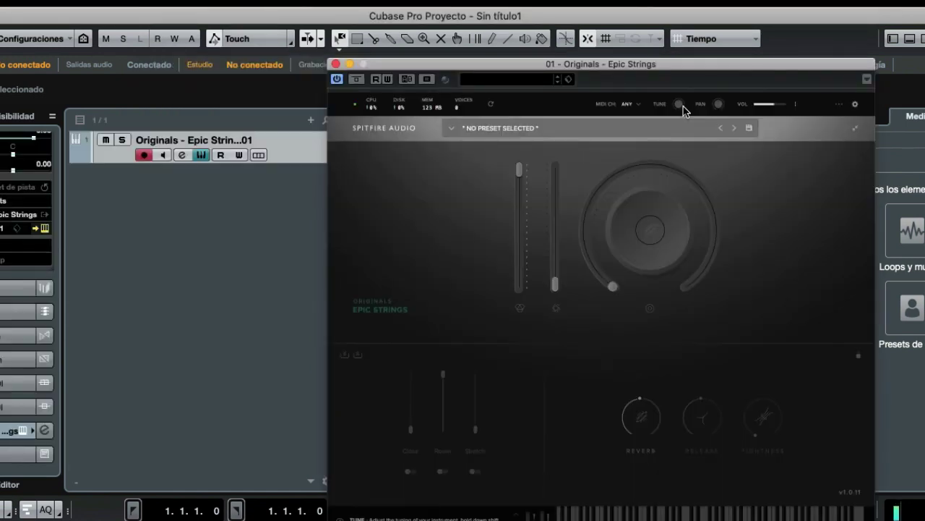
drag(532, 71, 439, 49)
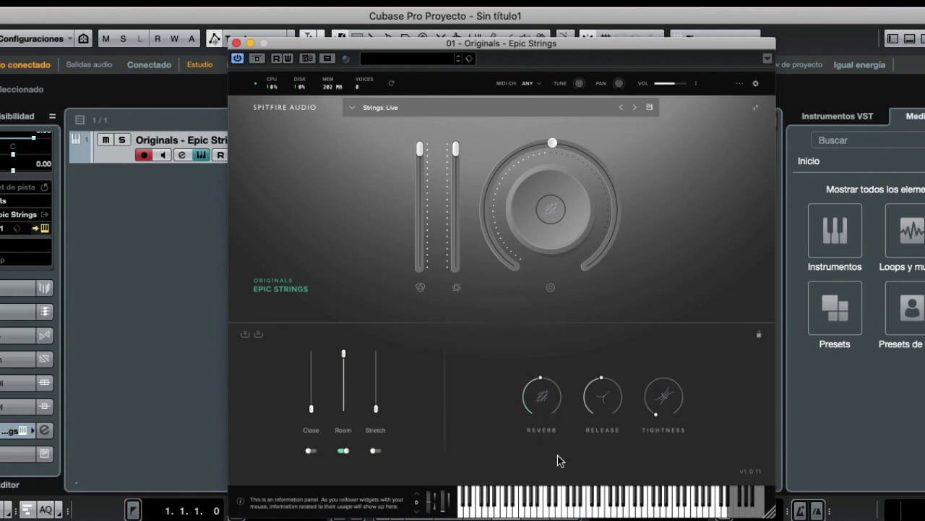
Review the Reverb, Release and Tightness knobs and the signal faders, and raise the Close fader slightly with Room kept full.
mouse_move(594, 408)
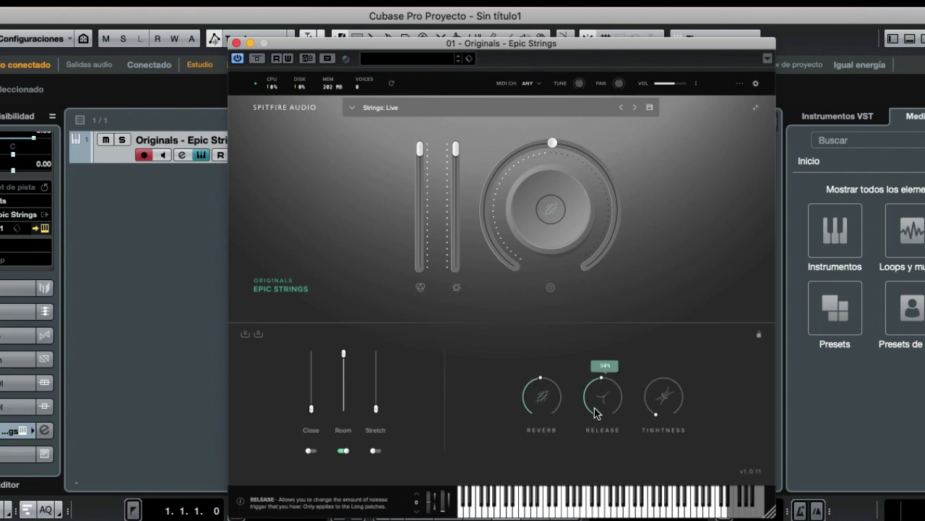
mouse_move(658, 418)
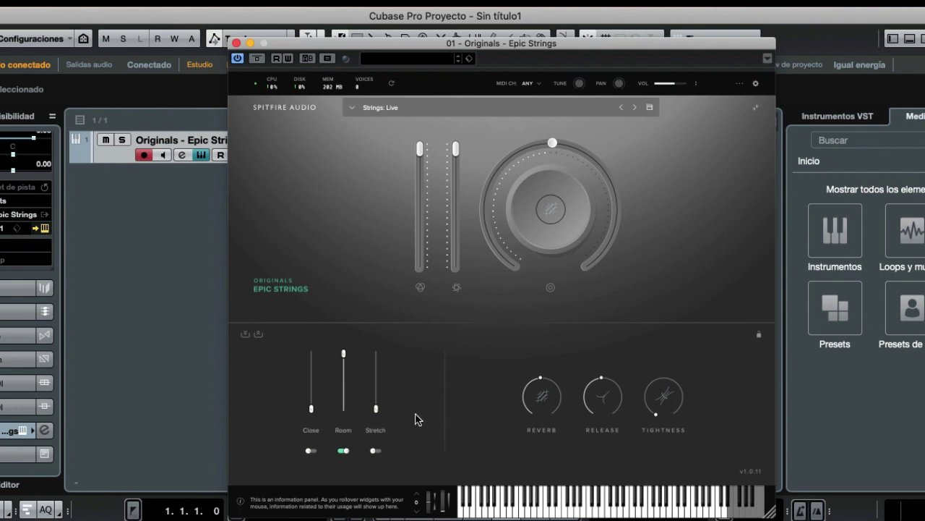
mouse_move(313, 416)
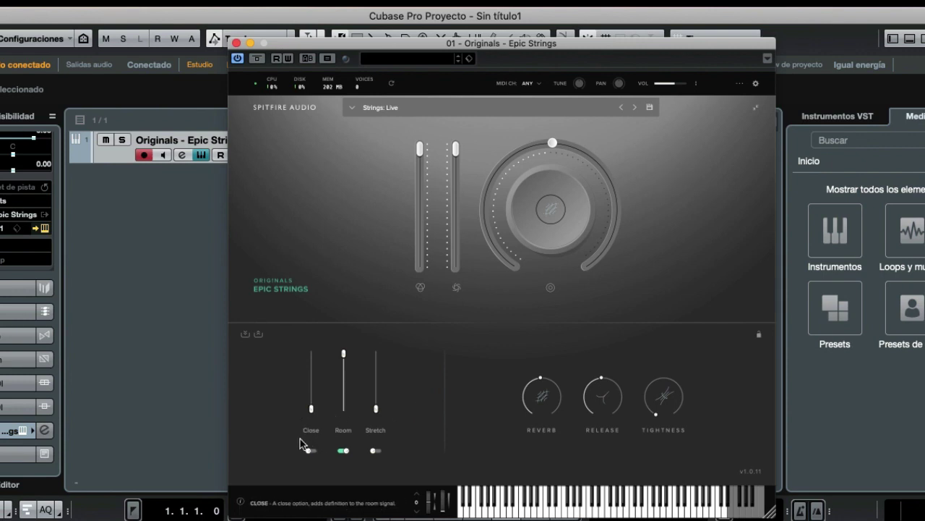
mouse_move(376, 420)
mouse_move(312, 413)
mouse_down()
mouse_move(314, 370)
mouse_move(312, 406)
mouse_up()
mouse_move(344, 364)
mouse_down()
mouse_move(343, 410)
mouse_move(345, 352)
mouse_up()
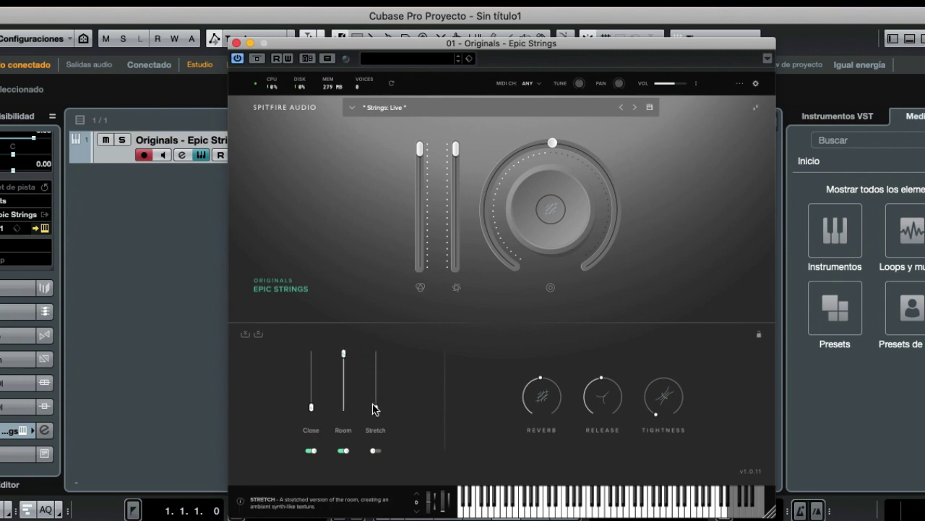
mouse_move(376, 409)
mouse_down()
mouse_move(383, 368)
mouse_move(376, 409)
mouse_up()
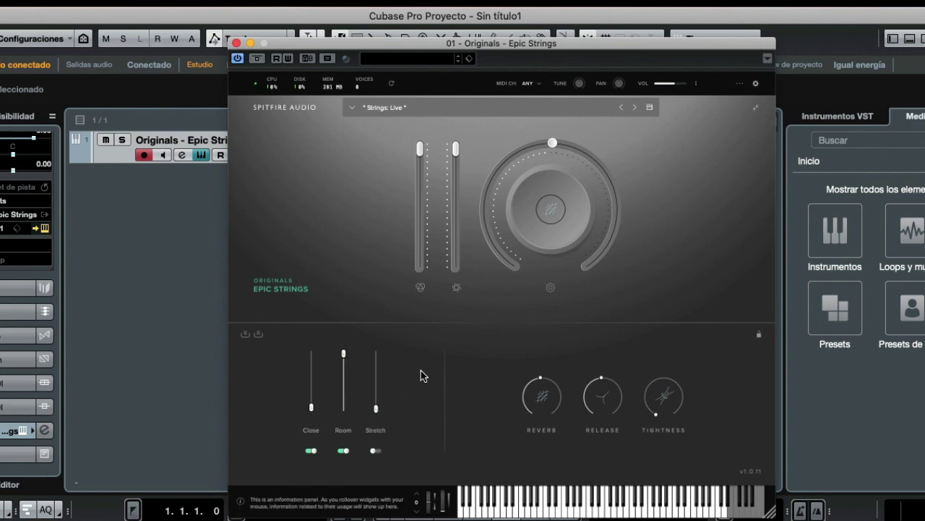
Check which parameters the main knob can control, keep Reverb assigned, and try turning it to the minimum and moving the adjacent slider.
click(548, 208)
click(548, 208)
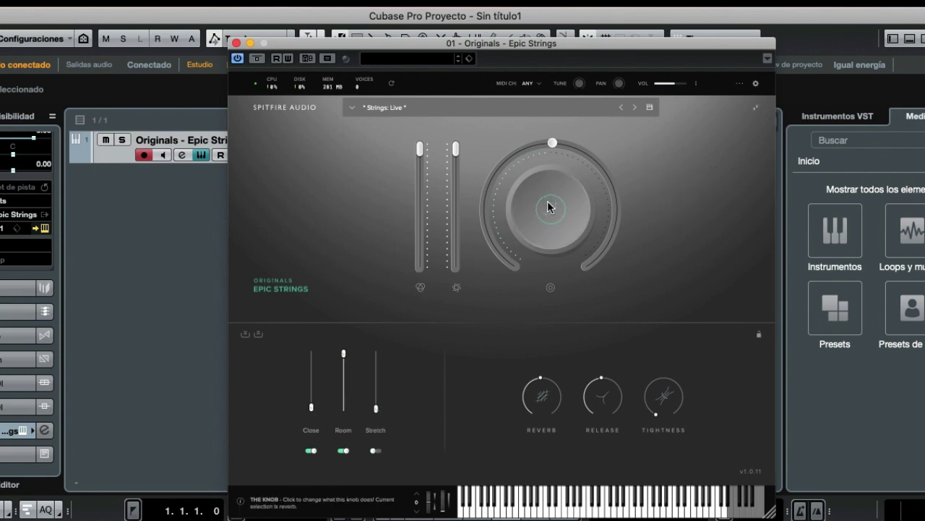
click(561, 217)
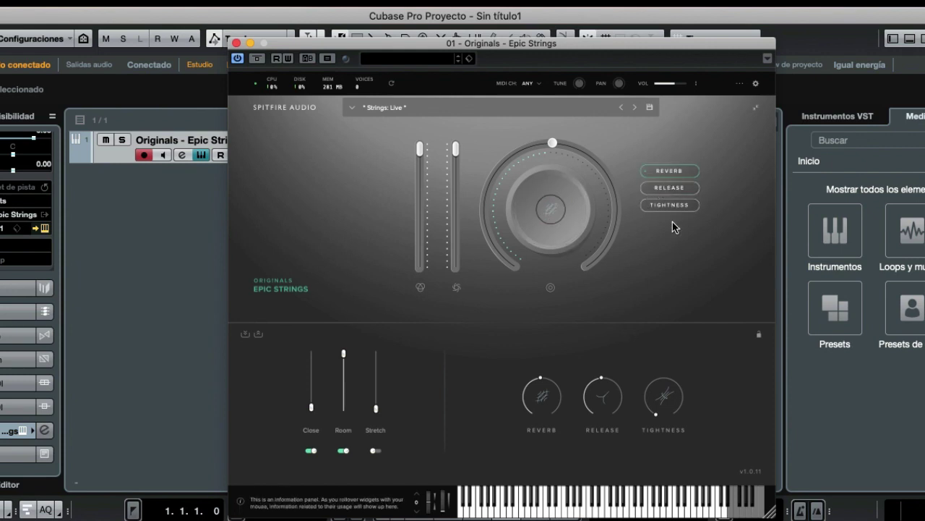
mouse_move(568, 152)
click(556, 218)
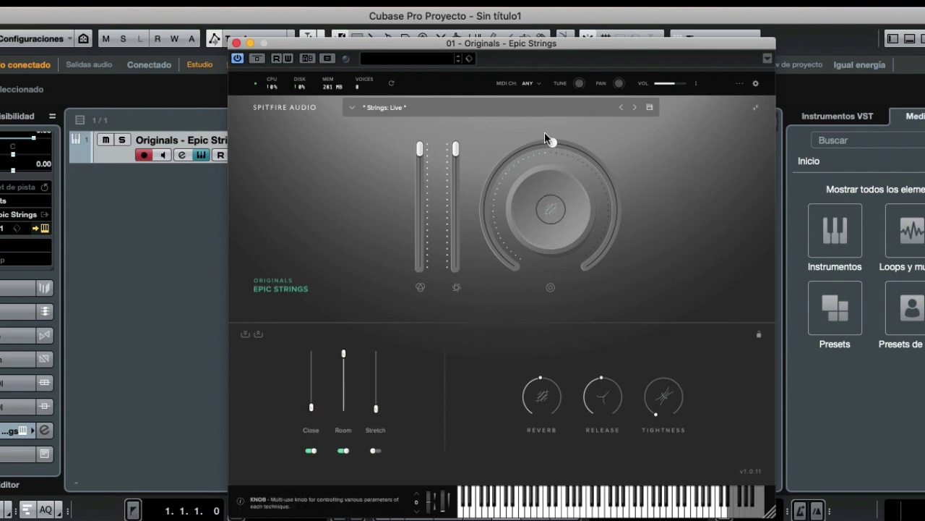
drag(553, 148, 581, 165)
drag(521, 186, 533, 283)
drag(418, 154, 432, 173)
Browse the Epic Strings preset list and load the Live preset.
drag(361, 43, 442, 21)
click(432, 86)
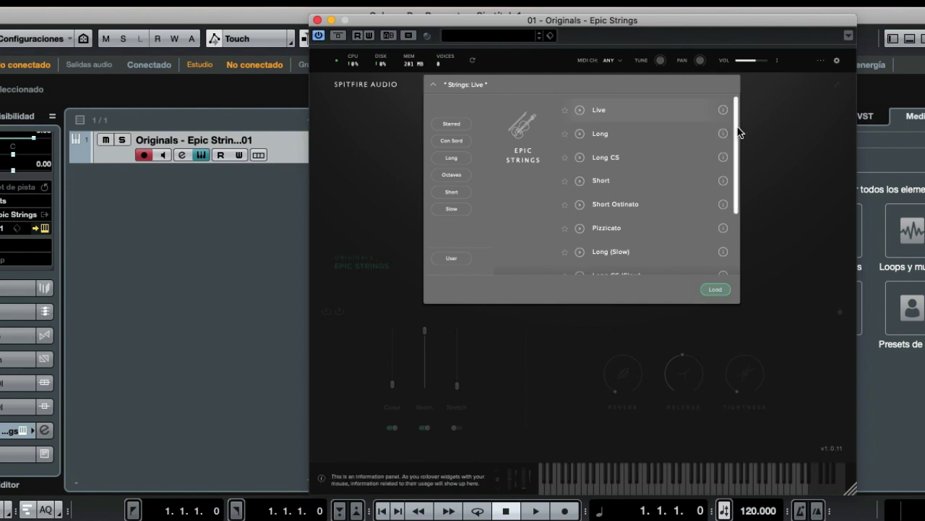
mouse_move(739, 133)
mouse_down()
mouse_move(740, 182)
mouse_move(739, 118)
mouse_up()
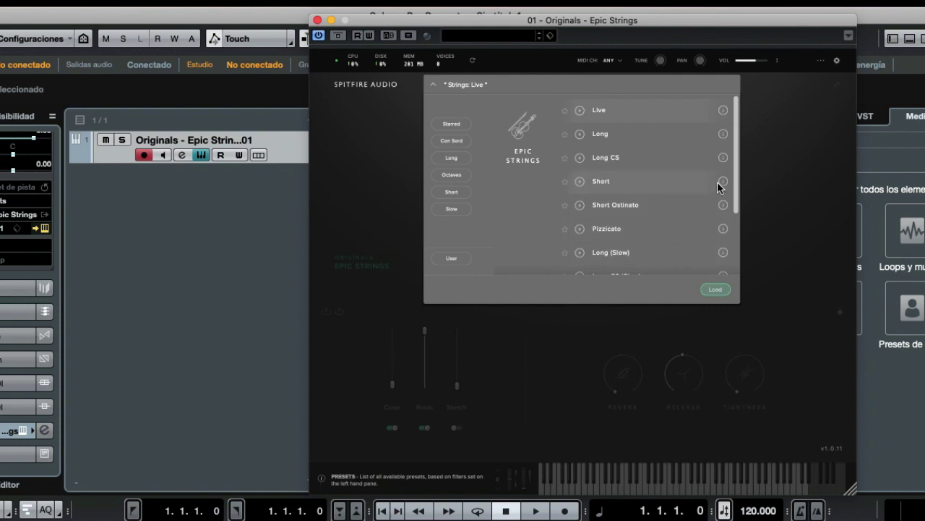
mouse_move(737, 181)
mouse_down()
mouse_move(736, 248)
mouse_move(739, 175)
mouse_up()
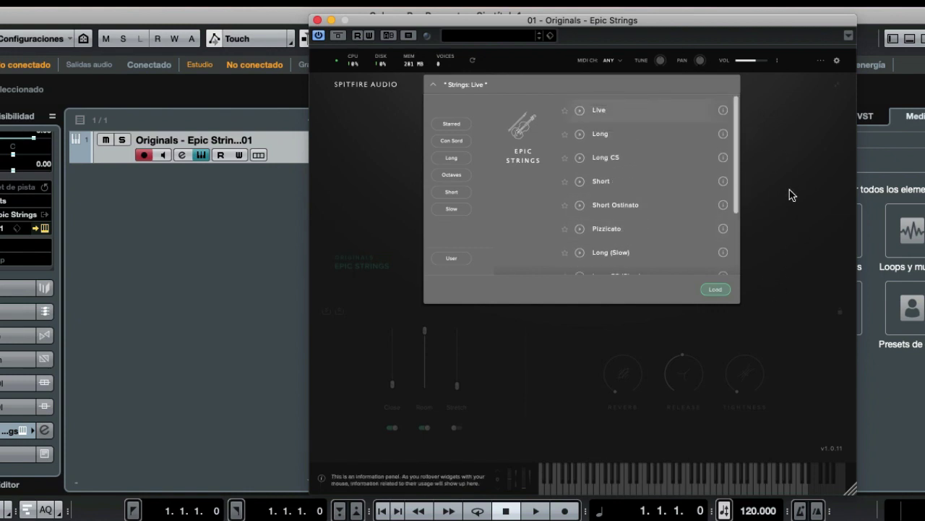
drag(740, 188, 748, 134)
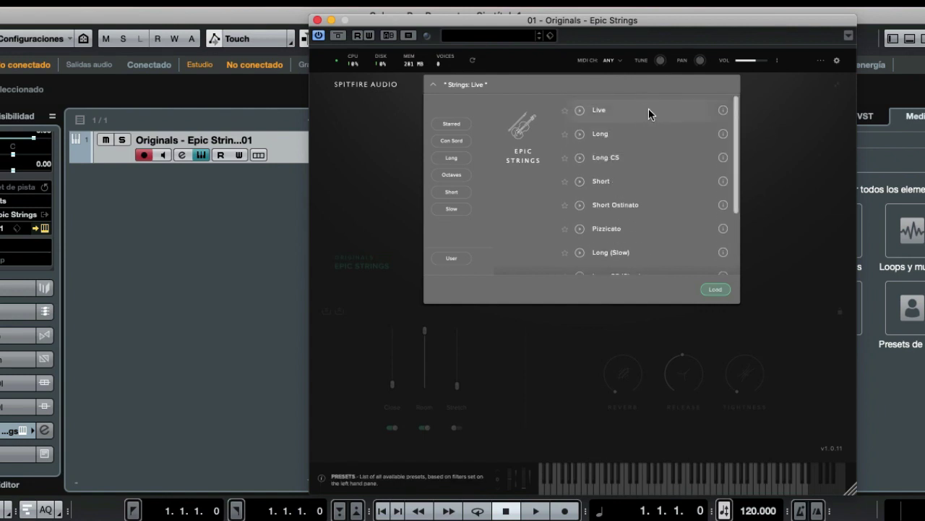
double_click(629, 115)
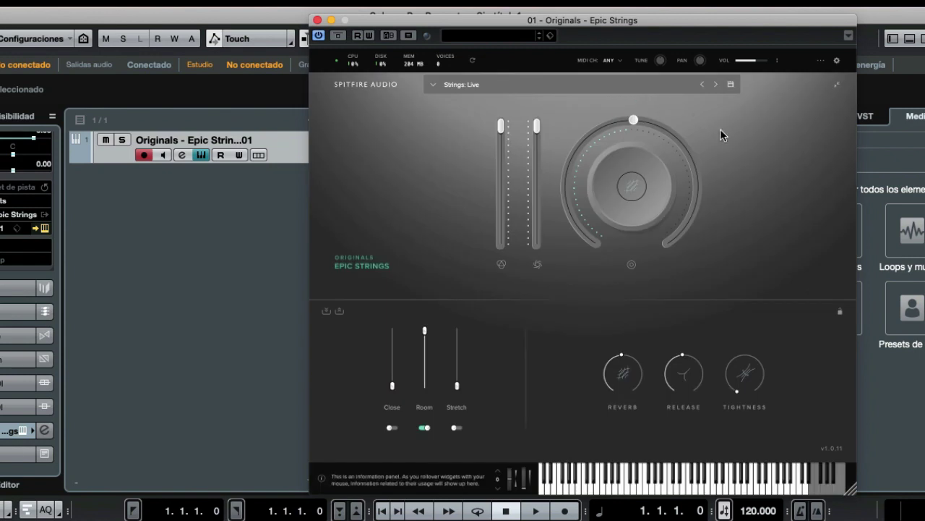
Move the plug-in window clear of the track list and turn the Live preset's Reverb down to the minimum.
drag(748, 67, 748, 66)
drag(438, 22, 499, 21)
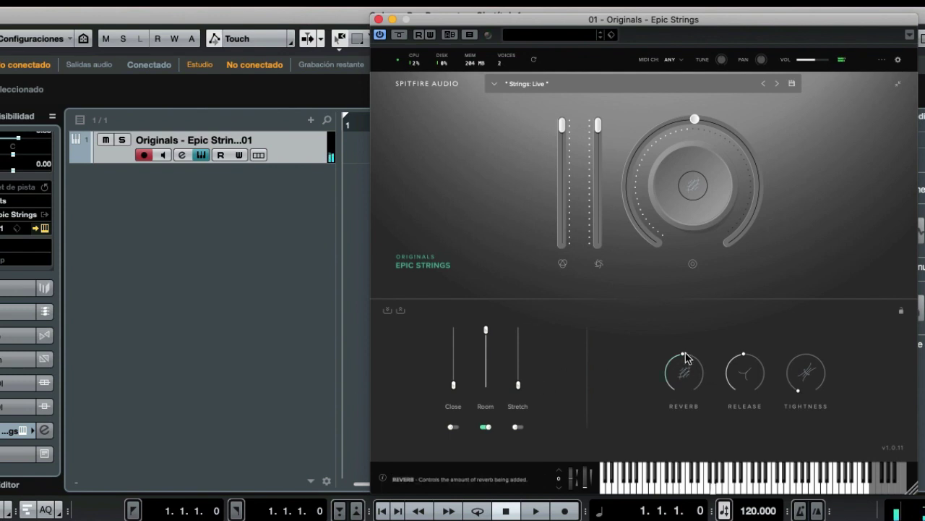
drag(686, 357, 704, 407)
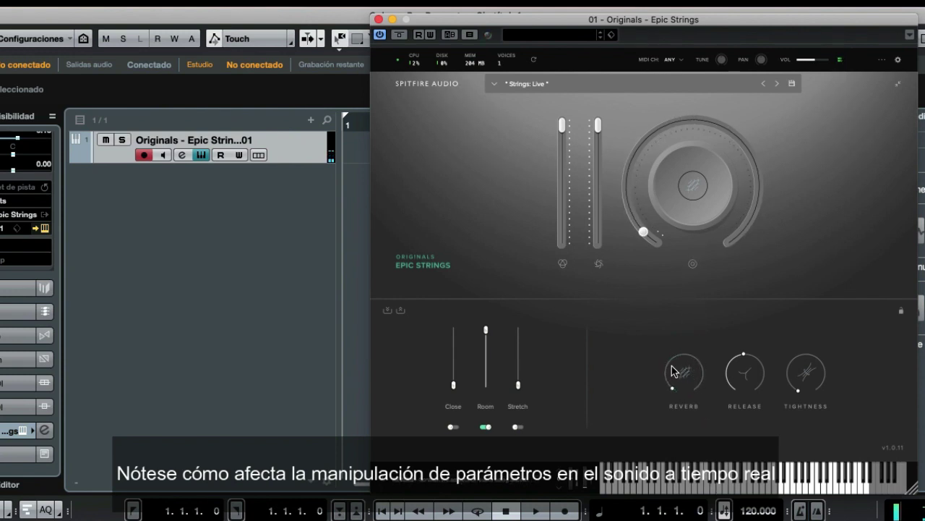
Lower Dynamics to about 66% and try different Room fader levels on the Live preset.
drag(598, 131, 601, 165)
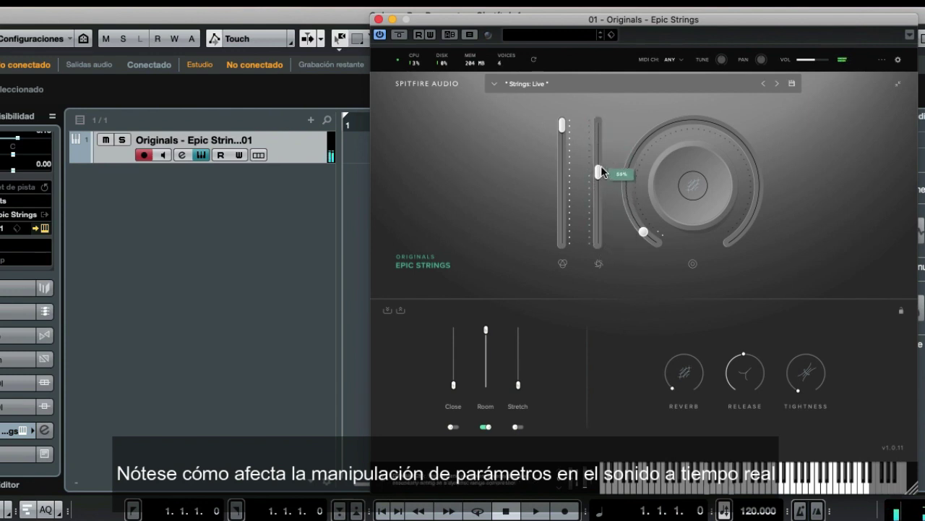
mouse_move(558, 126)
mouse_down()
mouse_move(564, 250)
mouse_move(564, 124)
mouse_up()
drag(486, 330, 487, 376)
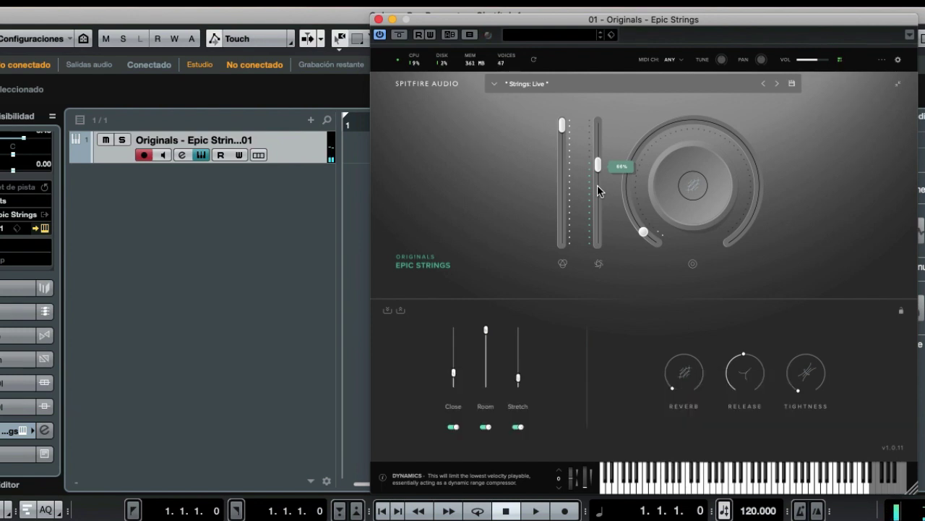
Load the Long preset to audition it, and switch to the Long CS preset.
click(495, 86)
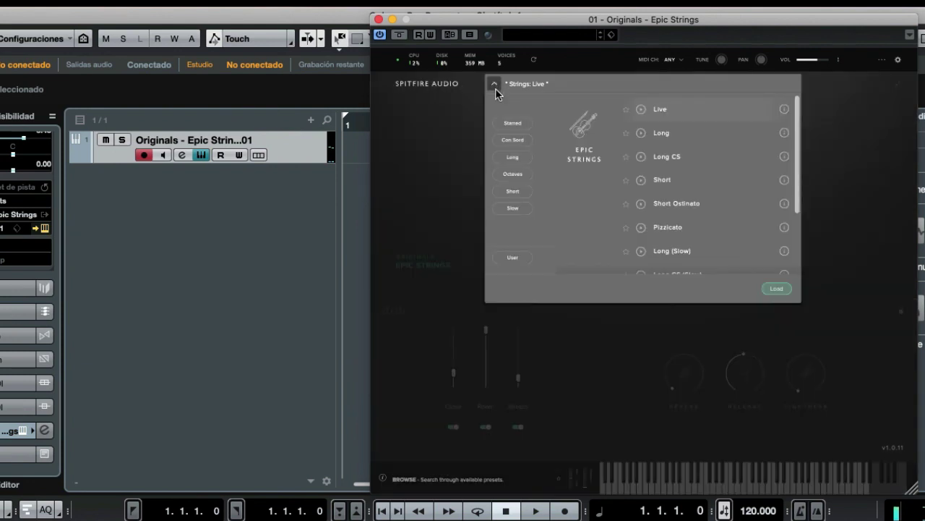
double_click(688, 134)
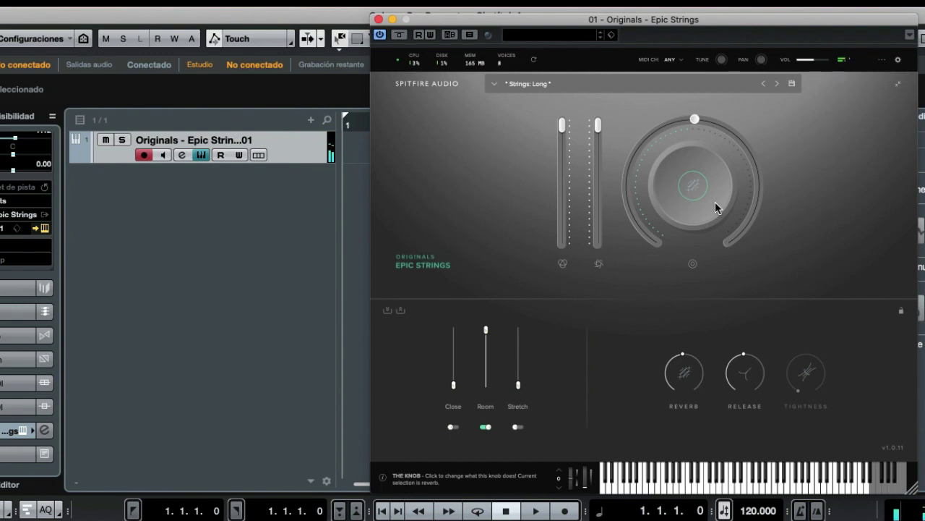
mouse_move(601, 134)
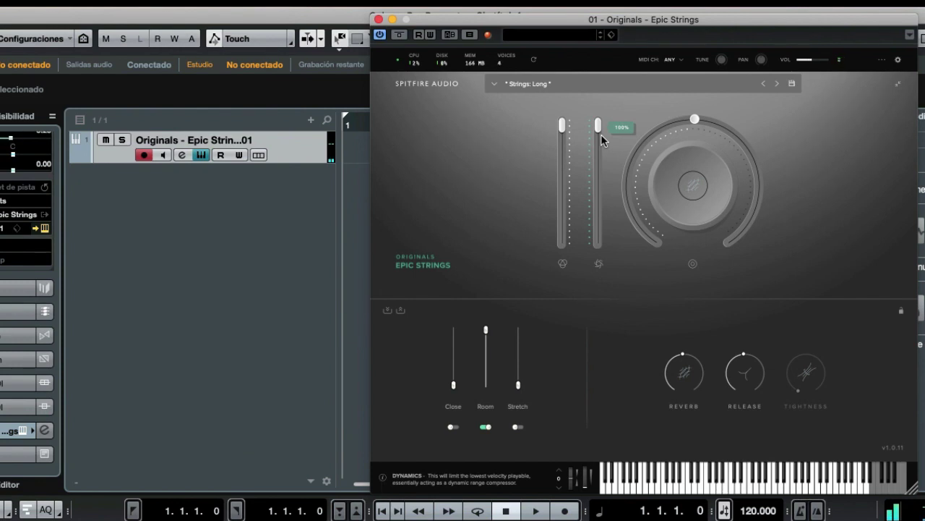
click(494, 84)
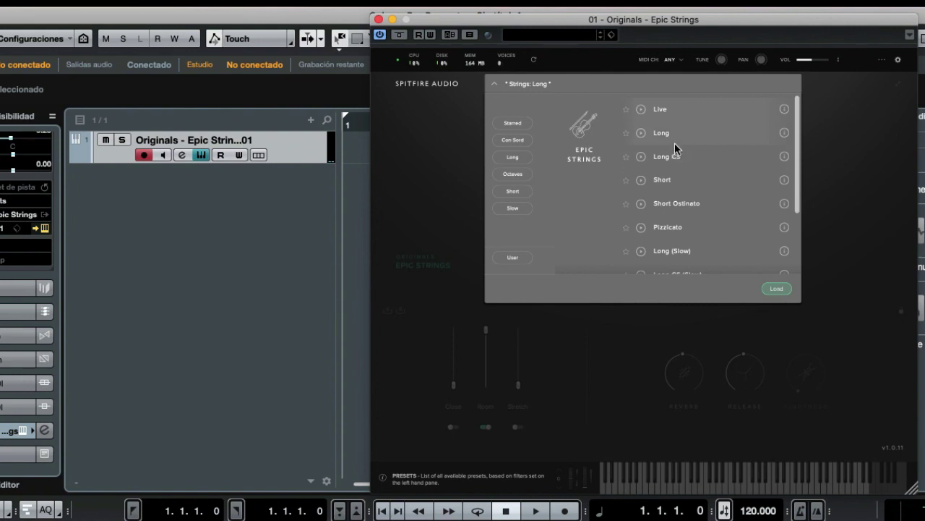
double_click(708, 161)
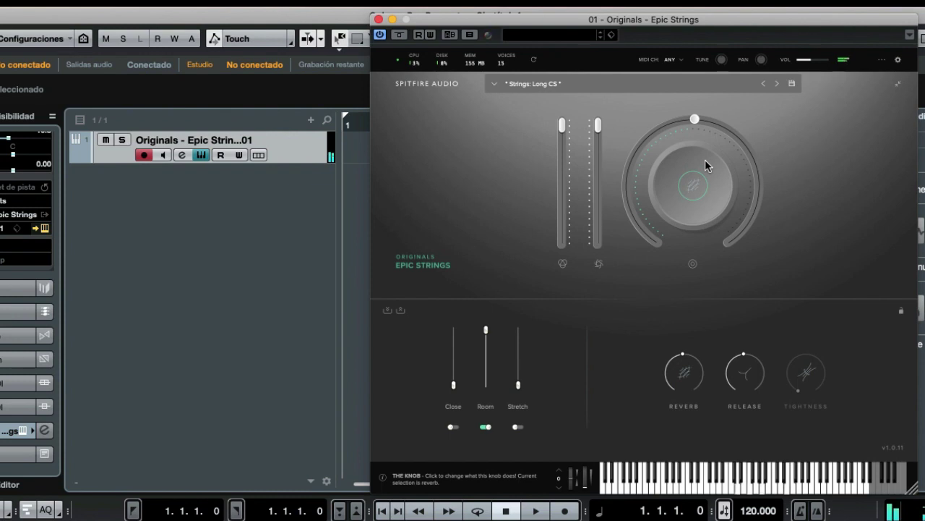
Load the Short preset and raise its Dynamics slider to about two thirds.
click(506, 83)
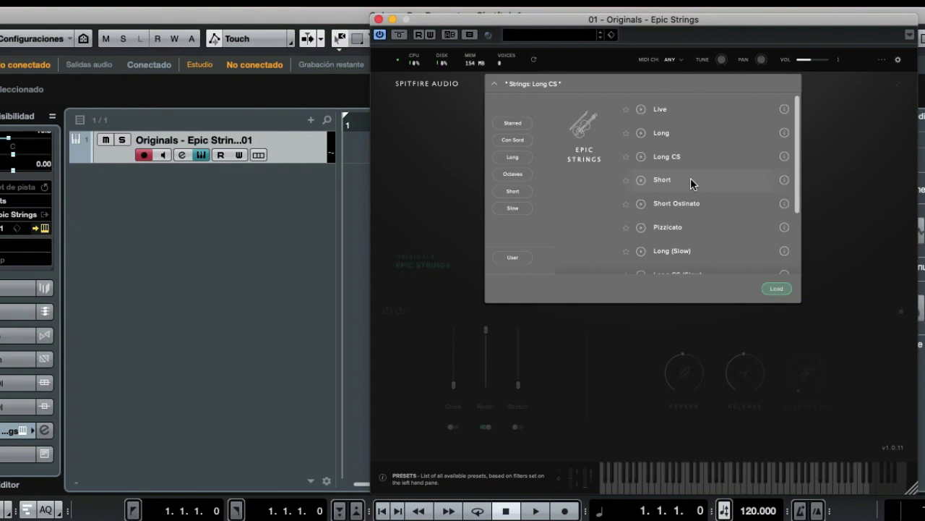
double_click(690, 179)
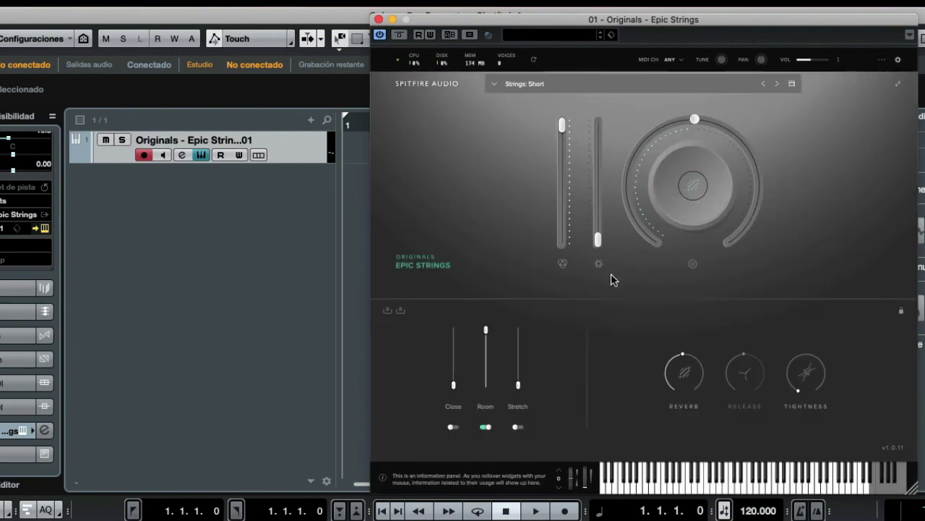
drag(598, 240, 597, 161)
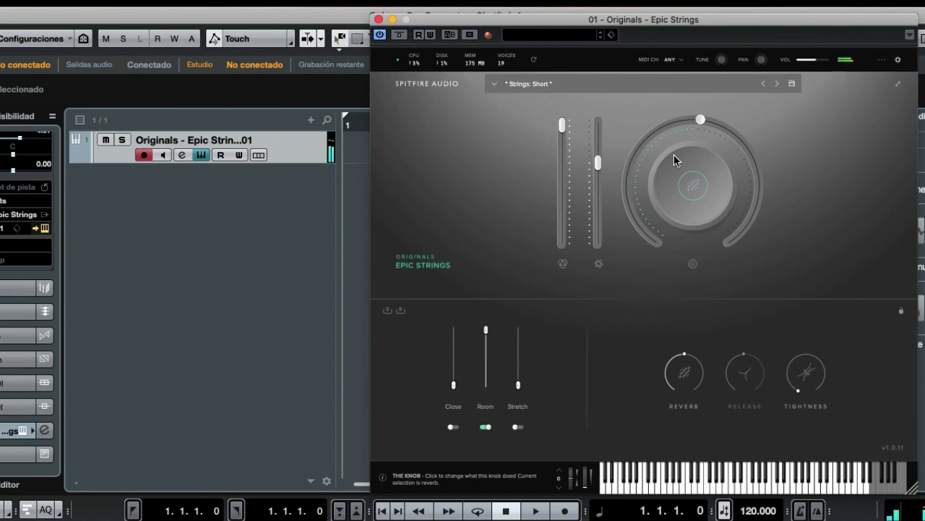
key(space)
key(space)
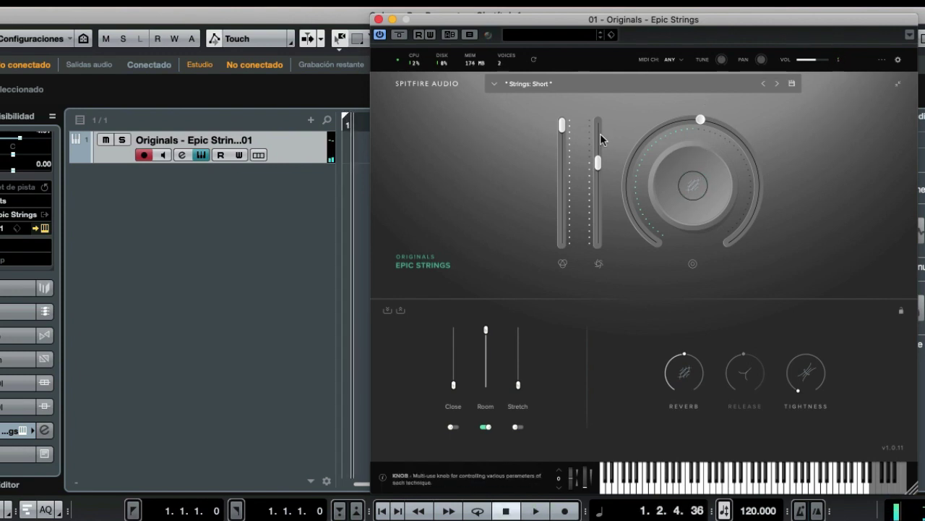
Load the Short Ostinato preset and raise its Dynamics to about 65%.
click(500, 85)
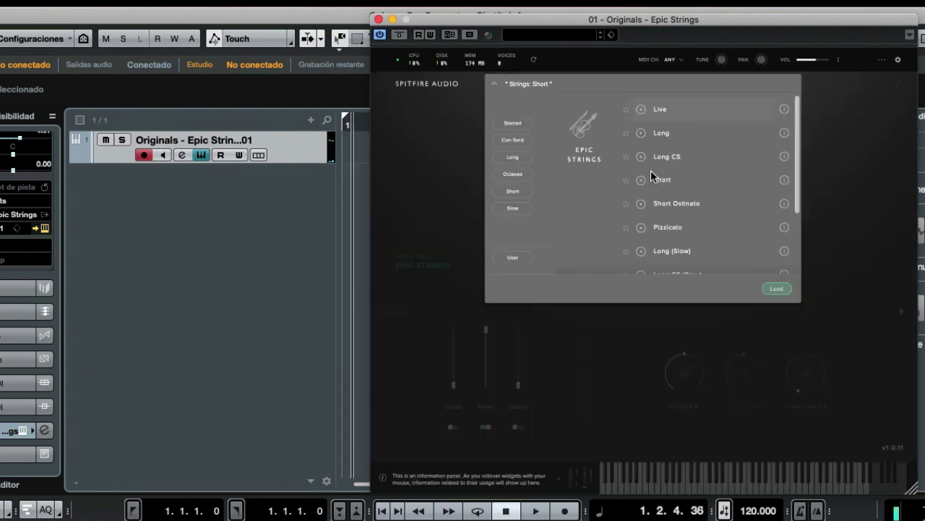
double_click(718, 203)
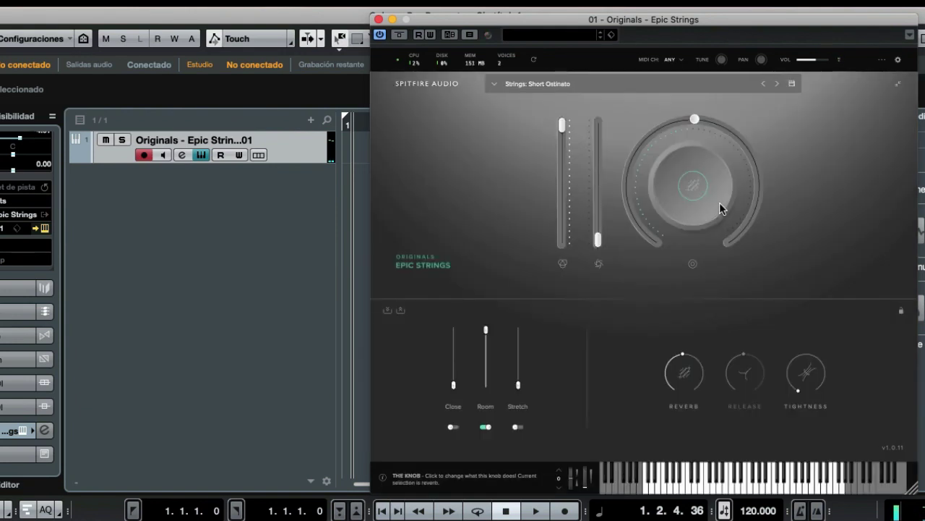
drag(597, 240, 600, 167)
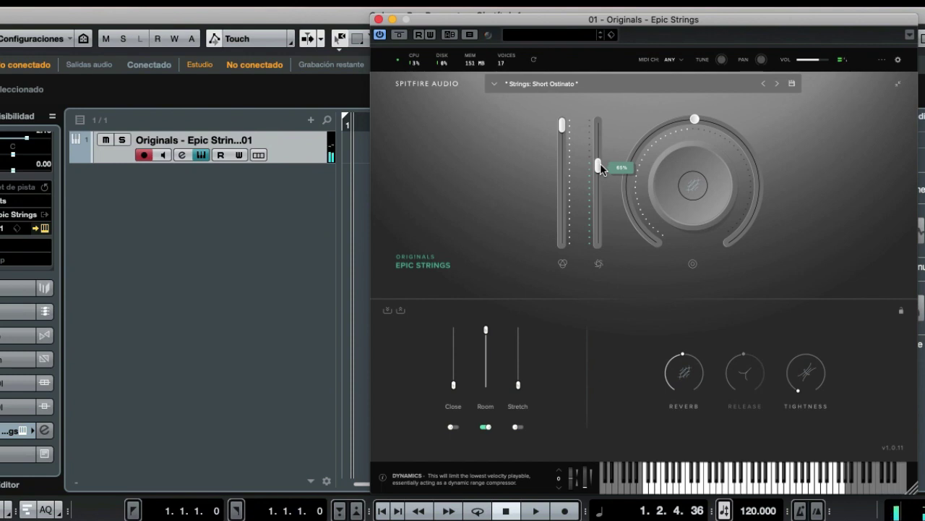
Load the Pizzicato preset and raise its Dynamics slider to about halfway.
click(495, 83)
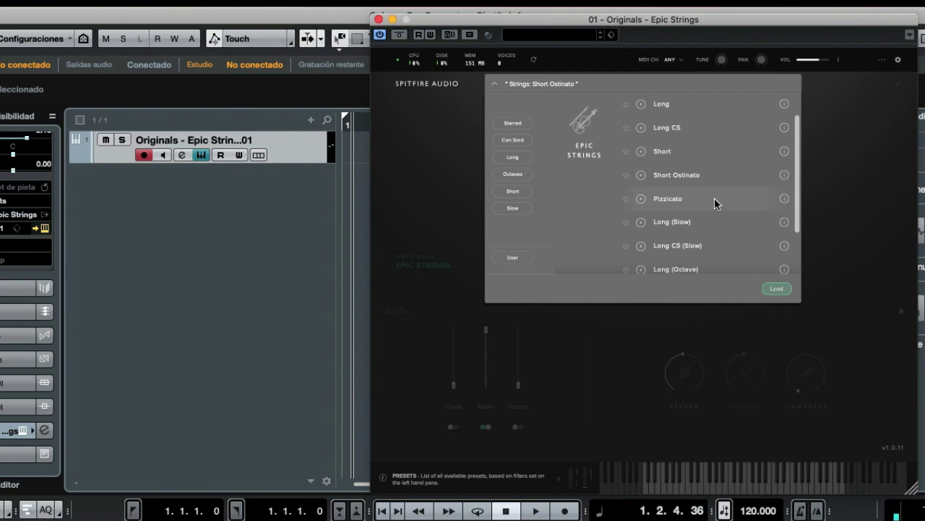
double_click(659, 271)
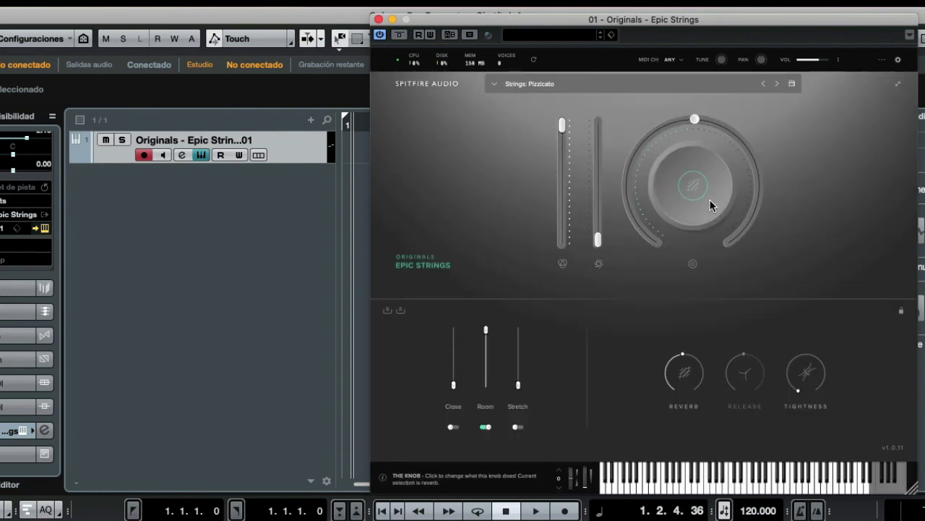
drag(599, 239, 598, 183)
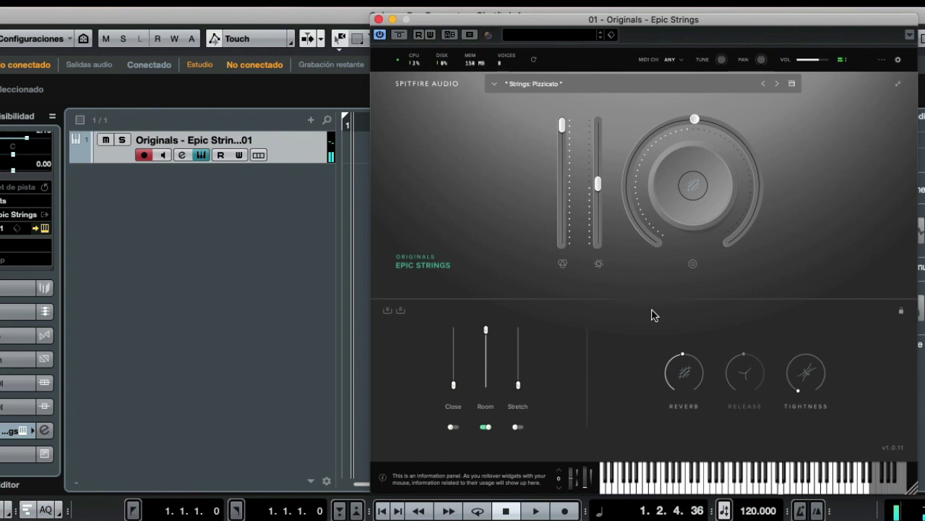
Load the Long (Slow) preset to audition it, and switch to the Long CS (Slow) preset.
click(495, 84)
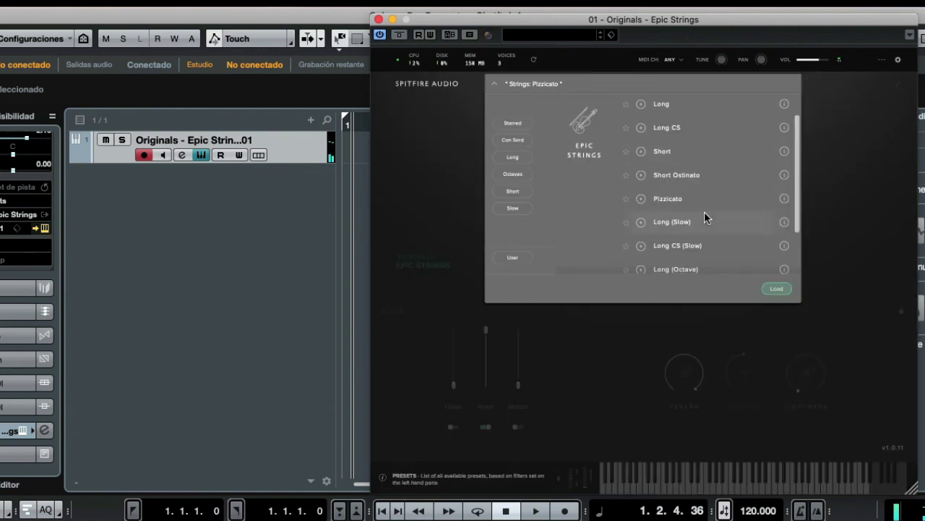
double_click(672, 222)
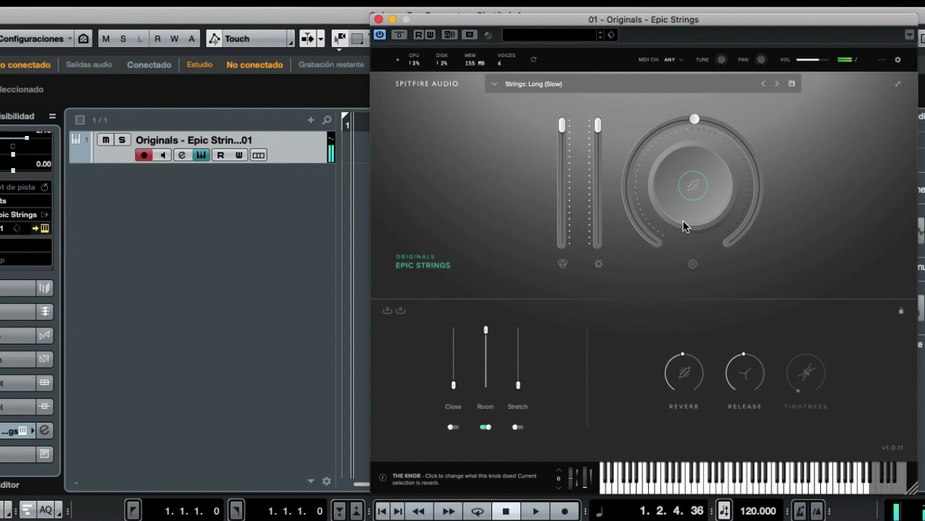
click(493, 83)
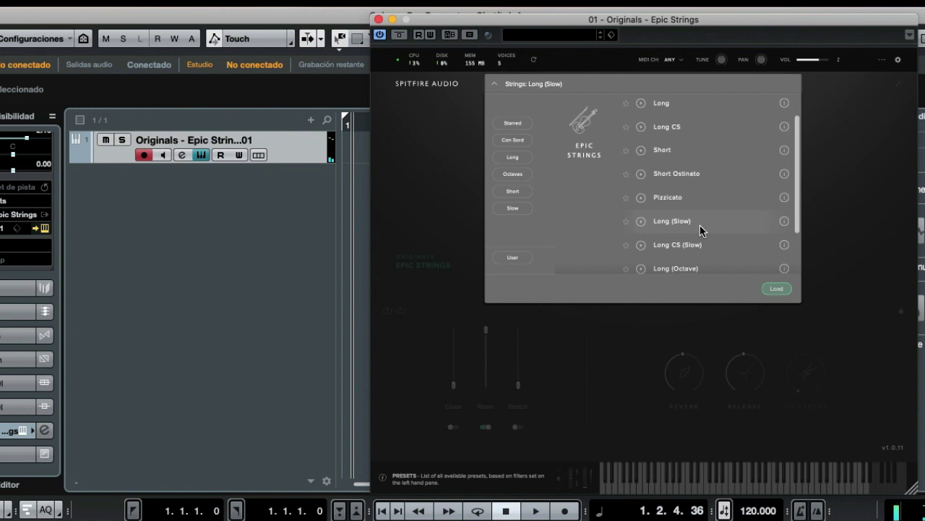
drag(797, 180, 799, 242)
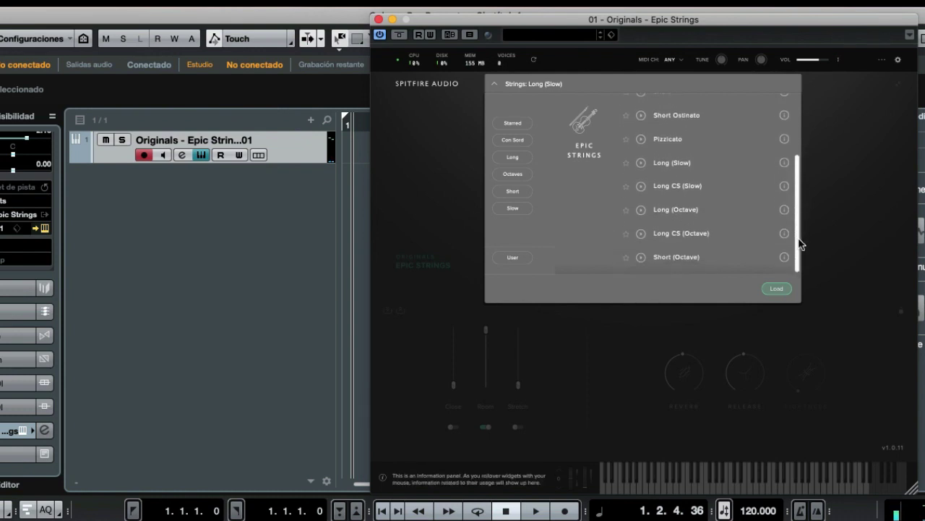
double_click(715, 188)
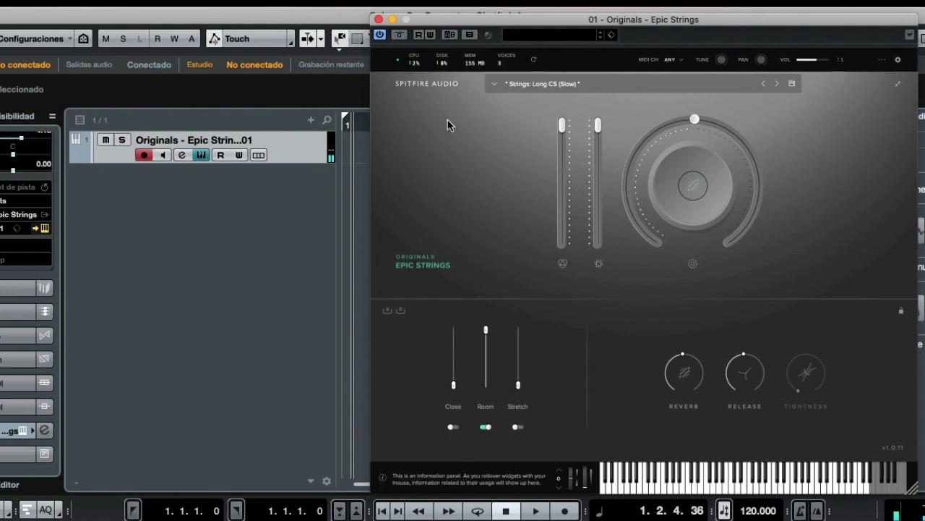
Audition the octave presets by loading Short (Octave), Long CS (Octave) and Long (Octave) in turn.
click(493, 84)
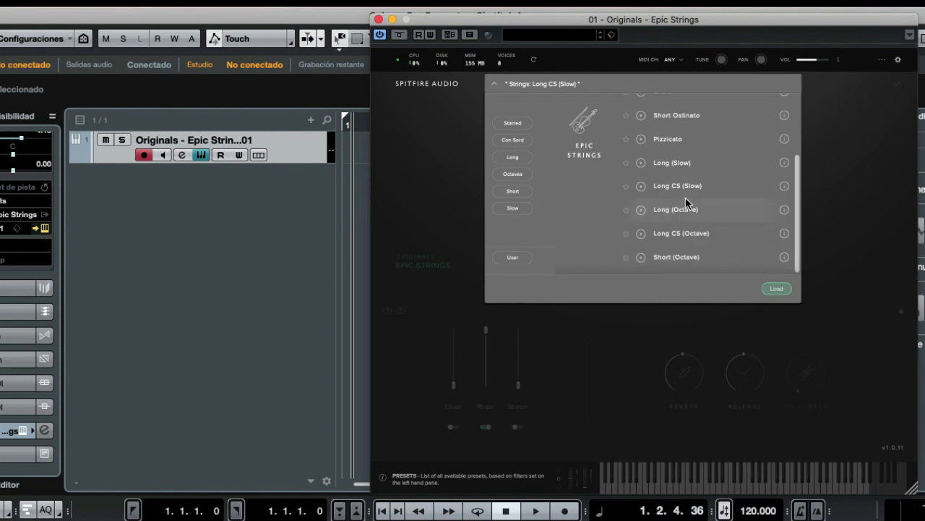
double_click(714, 257)
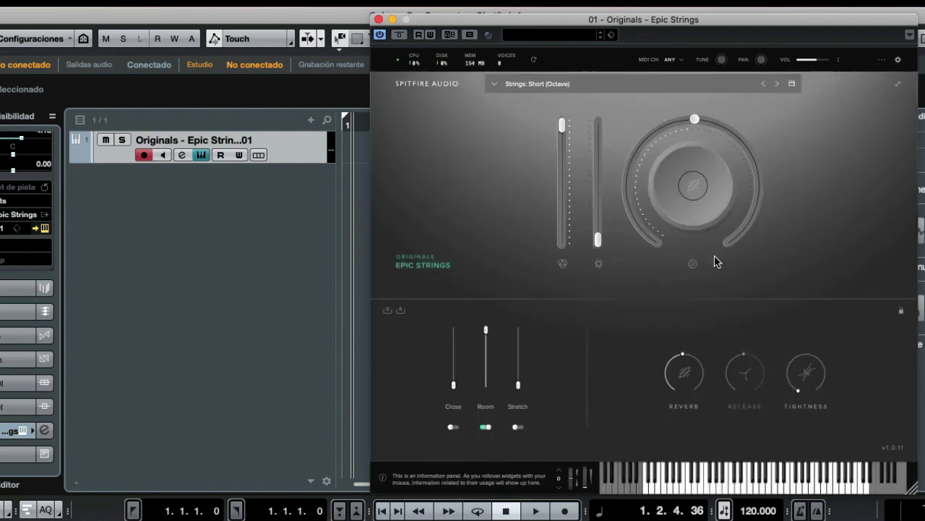
click(505, 84)
double_click(680, 239)
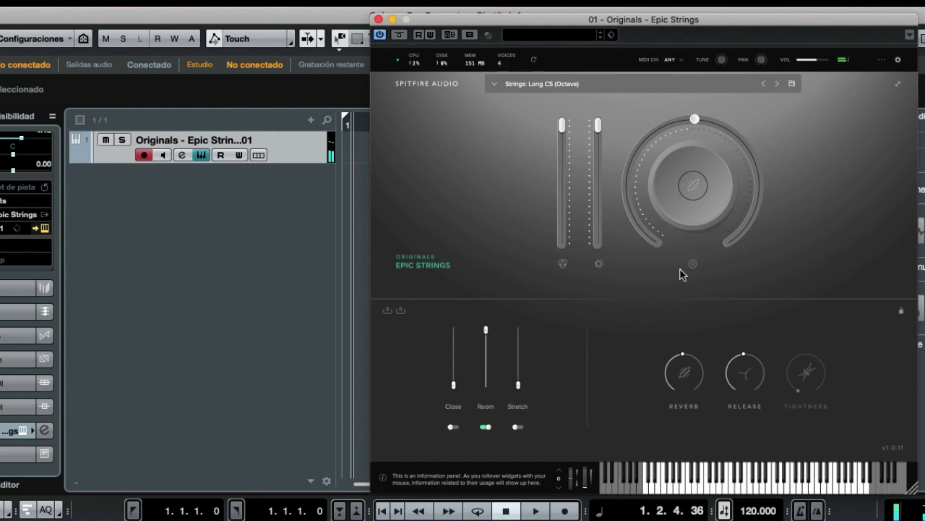
click(524, 83)
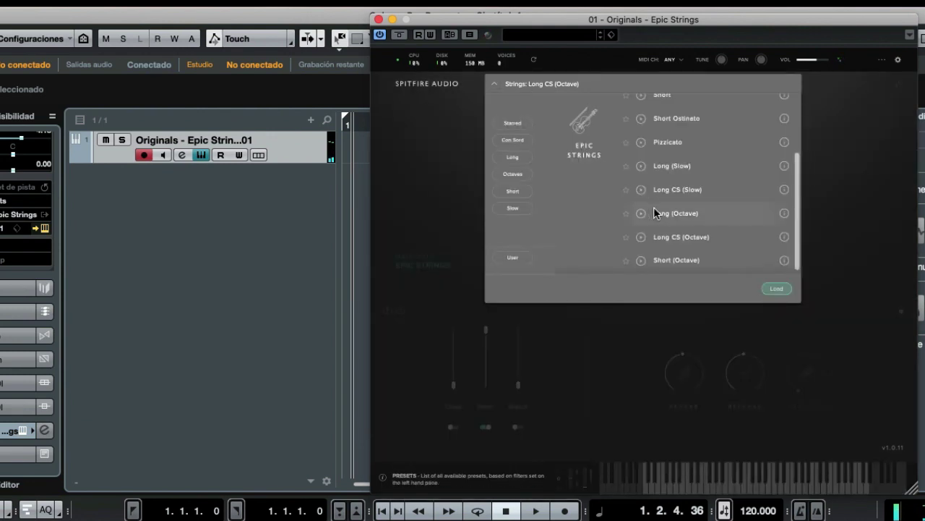
double_click(698, 208)
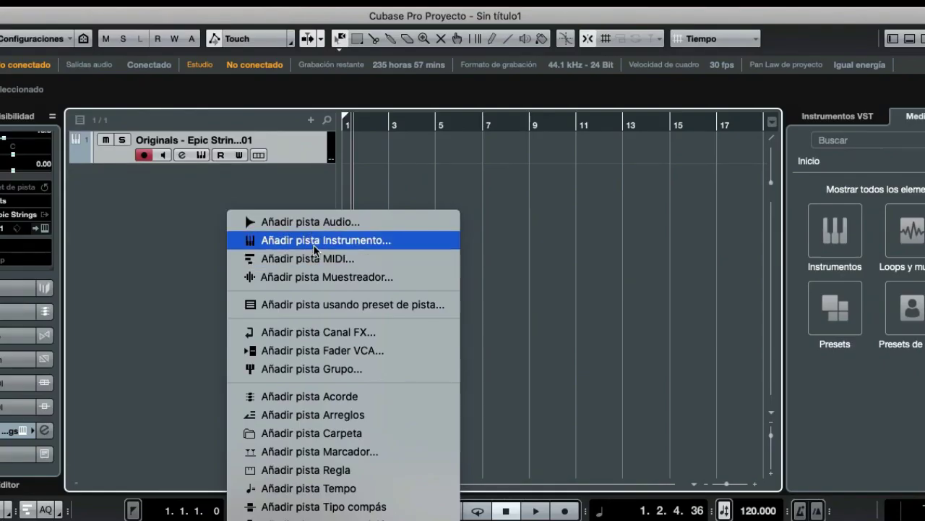
Add one instrument track using the sampler instrument Originals - Epic Brass and Woodwinds, routed to Stereo Out.
click(331, 238)
click(443, 102)
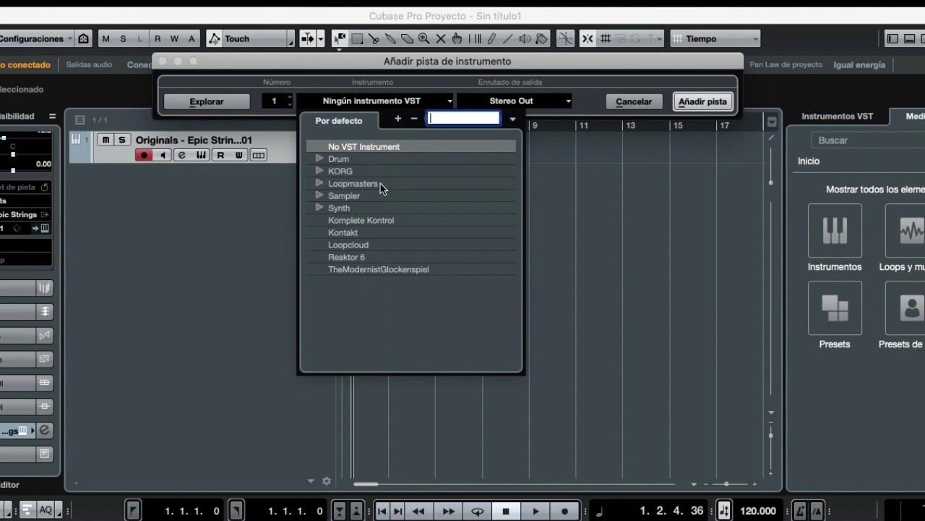
click(320, 196)
click(436, 232)
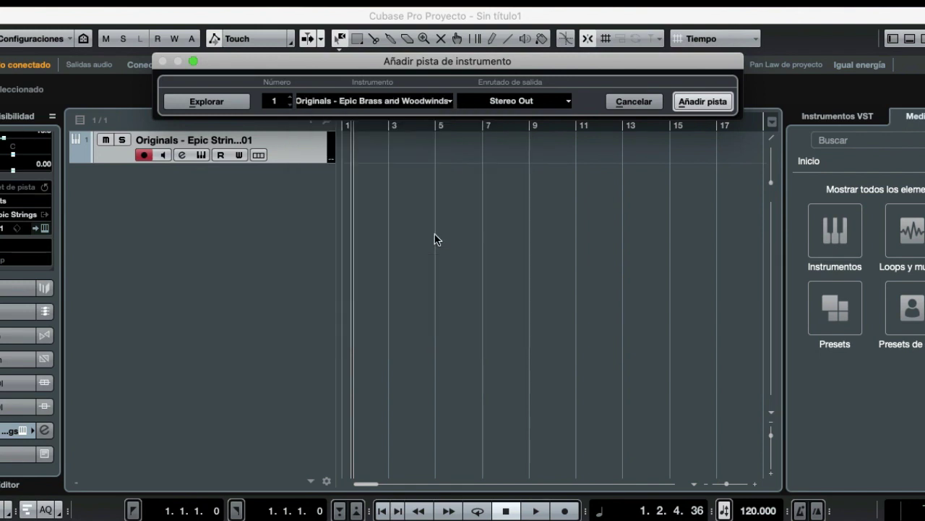
key(Return)
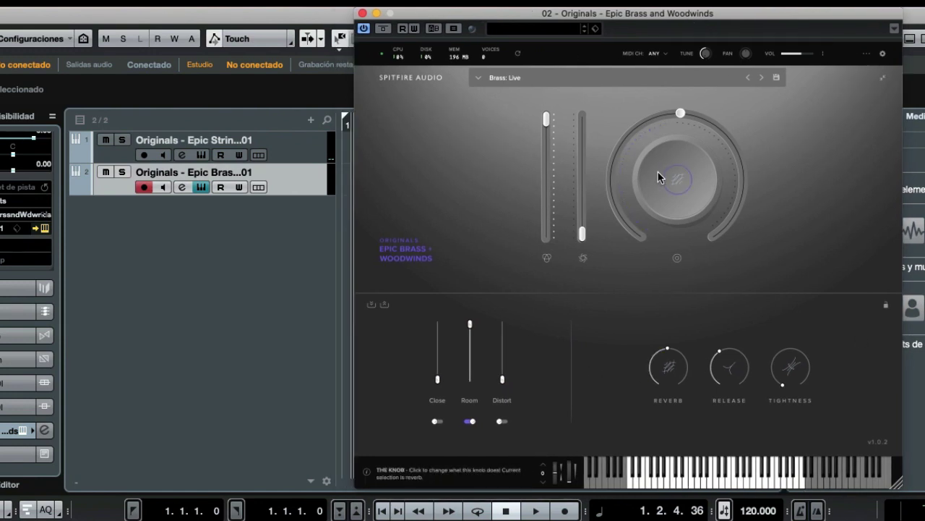
Load the Brass Live preset and lower its Reverb slightly with the large knob.
click(483, 77)
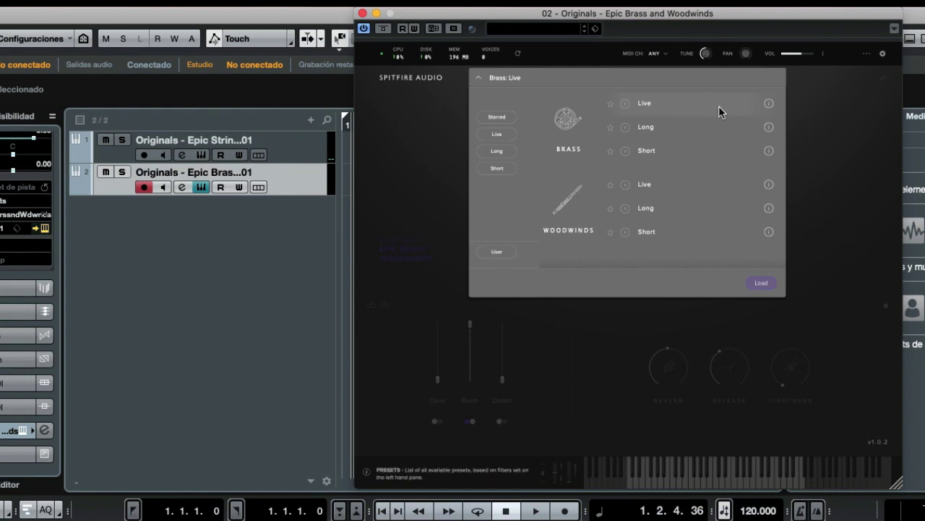
double_click(688, 102)
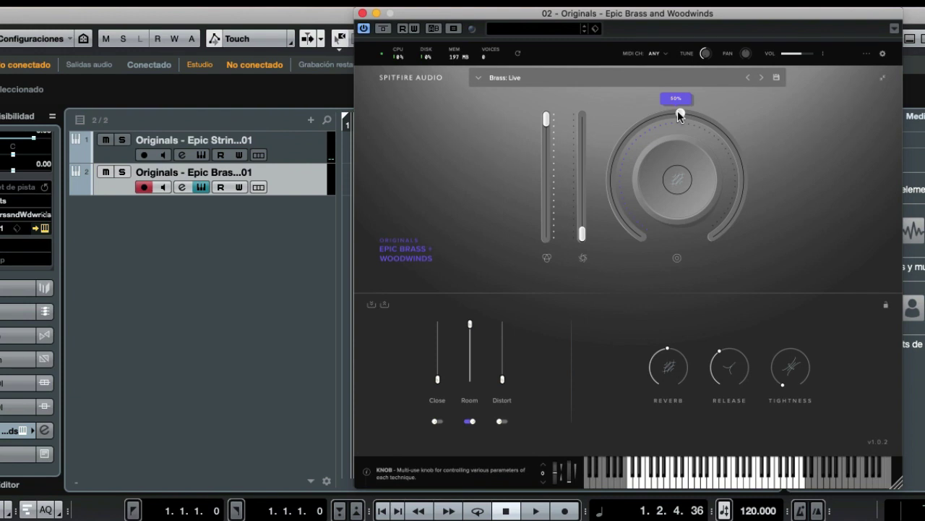
drag(680, 115, 670, 115)
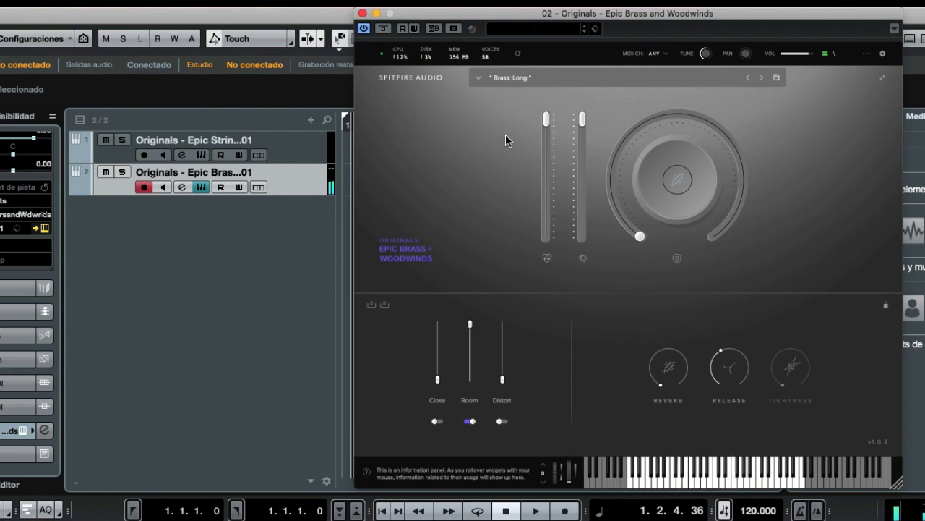
Set the Brass Long preset's Dynamics to maximum, and load the Brass Short preset.
drag(582, 124, 583, 59)
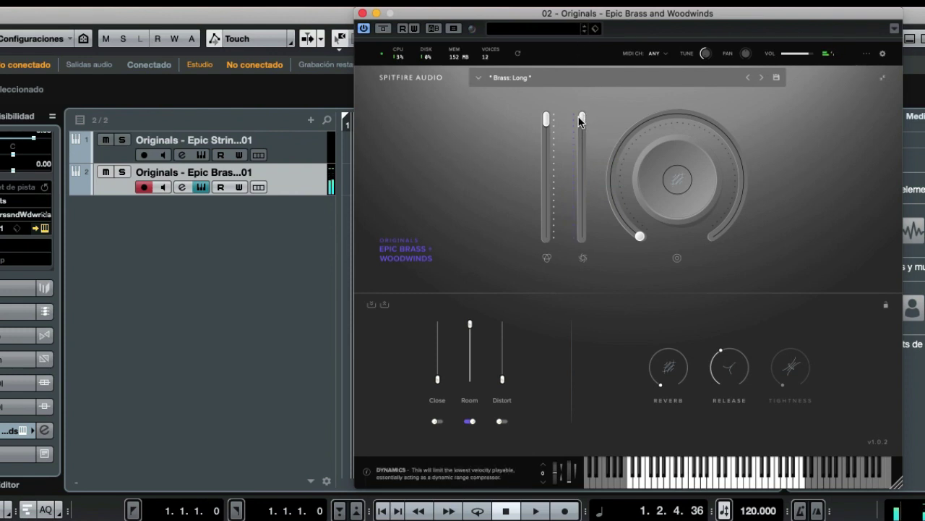
click(494, 77)
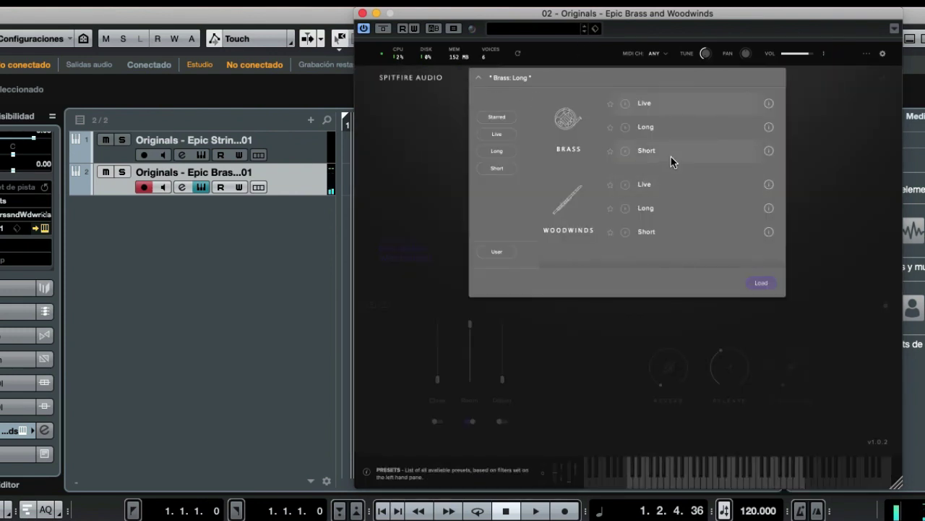
click(672, 157)
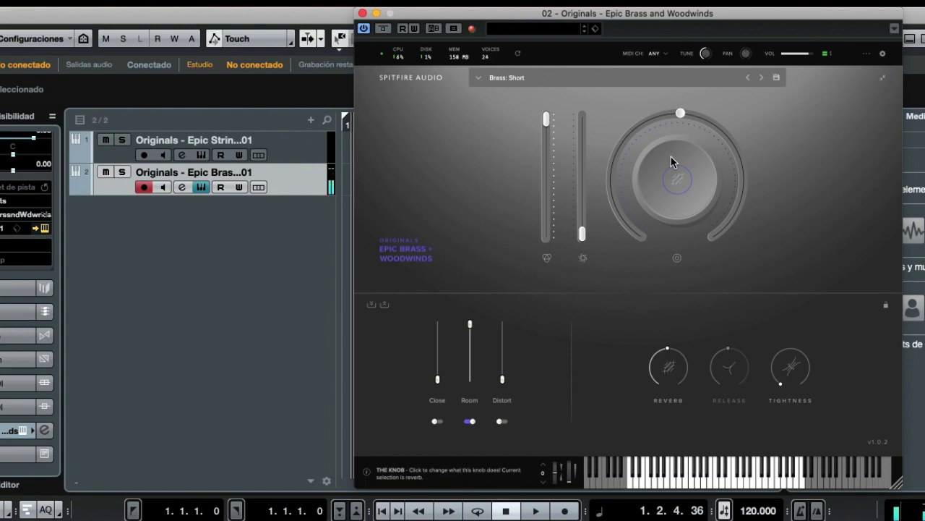
Load the Woodwinds Live preset to audition it, and switch to the Woodwinds Long preset.
click(483, 77)
double_click(656, 191)
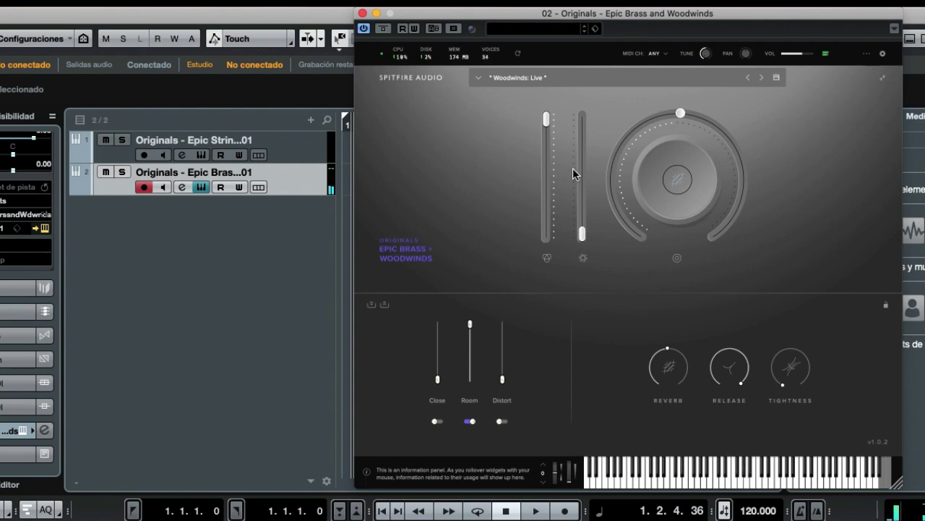
click(478, 78)
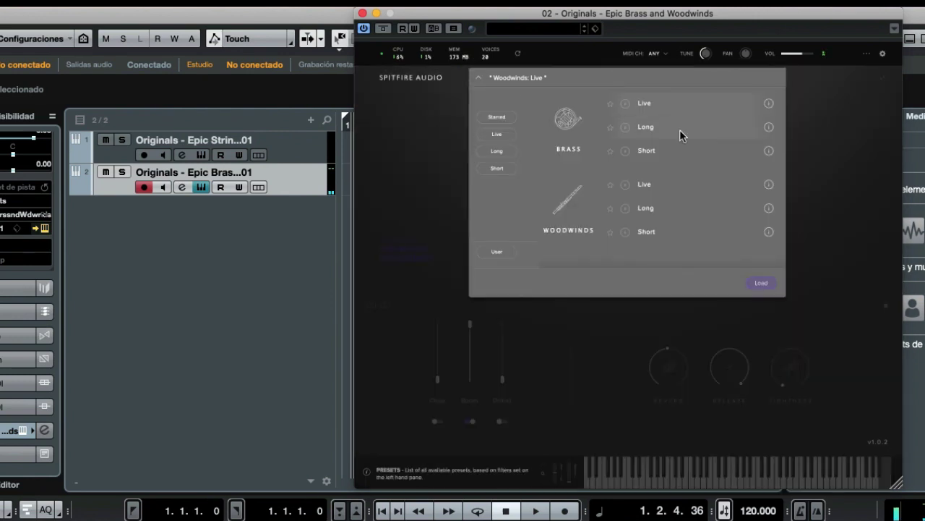
double_click(693, 206)
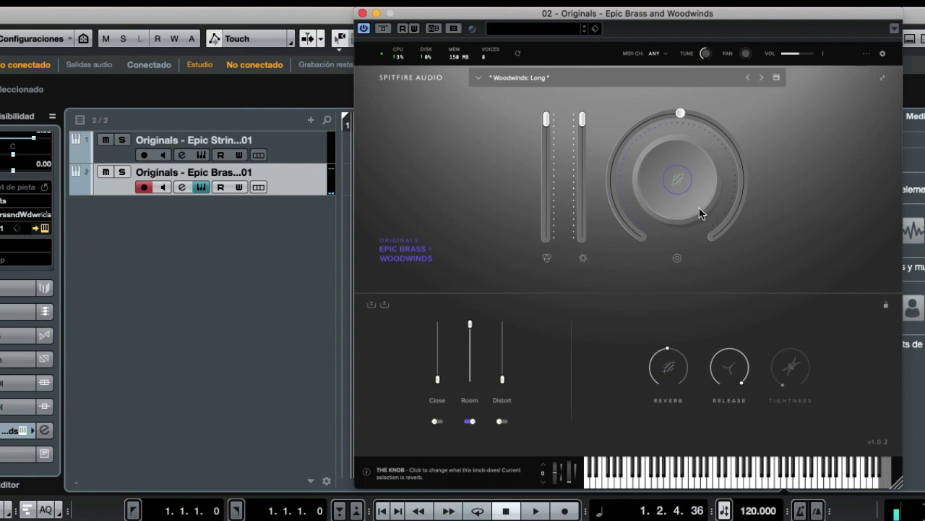
Compare Reverb extremes on the Woodwinds Long preset by turning Reverb down to minimum and up to maximum.
drag(680, 115, 661, 231)
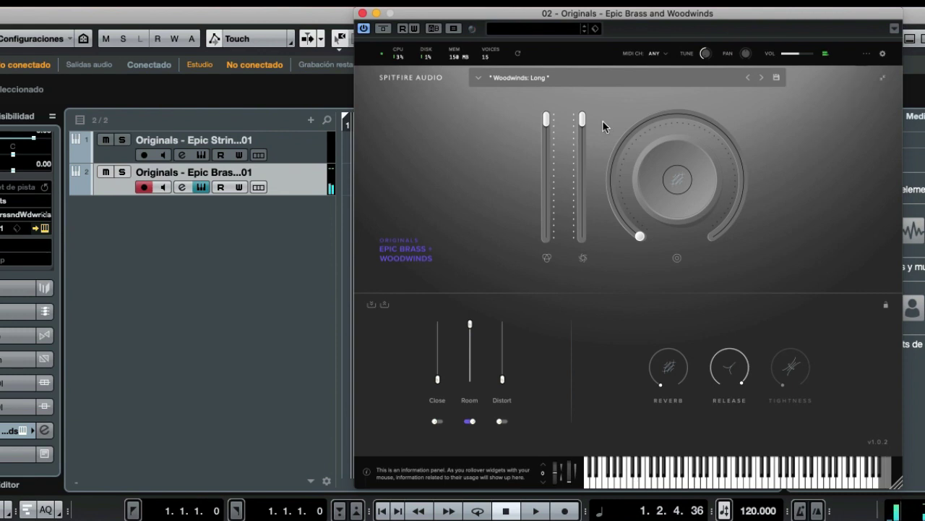
mouse_move(640, 237)
drag(640, 237, 710, 235)
mouse_move(545, 192)
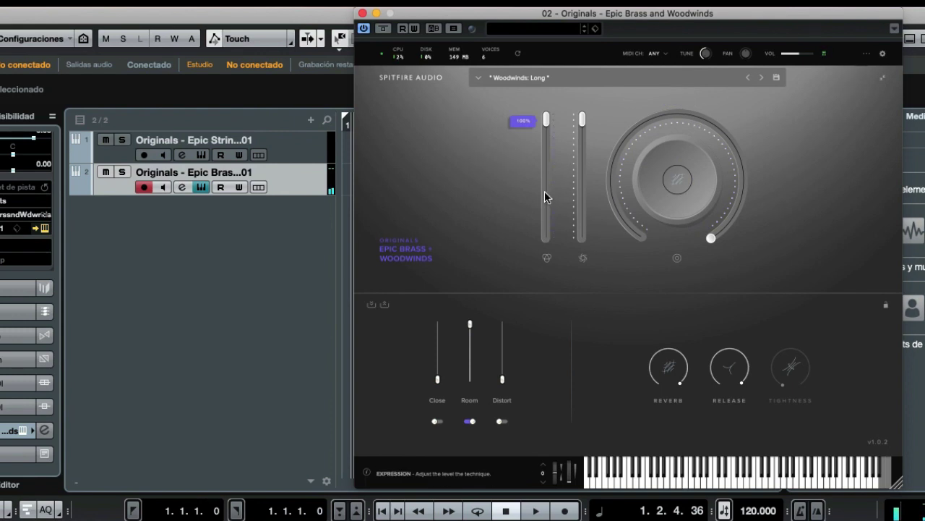
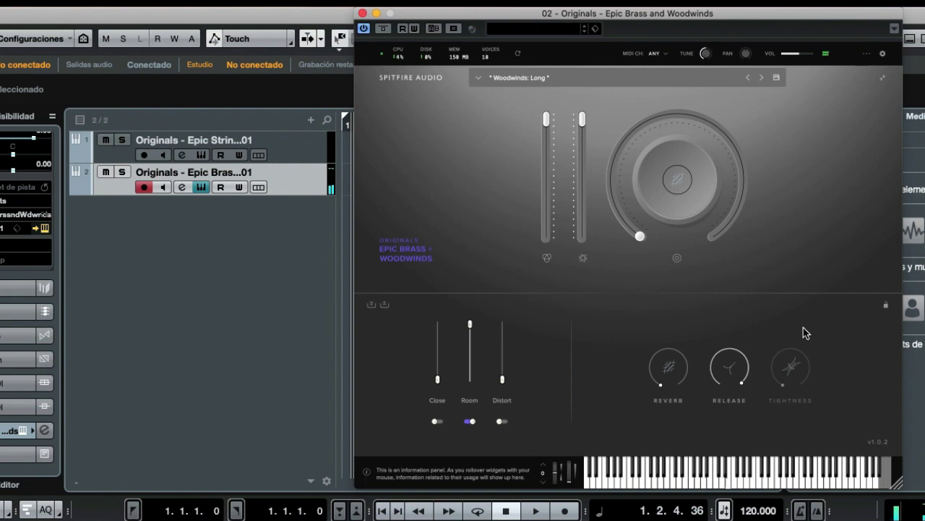
Load the Woodwinds Short preset to audition it, check its Dynamics level, and reopen the preset list.
click(480, 77)
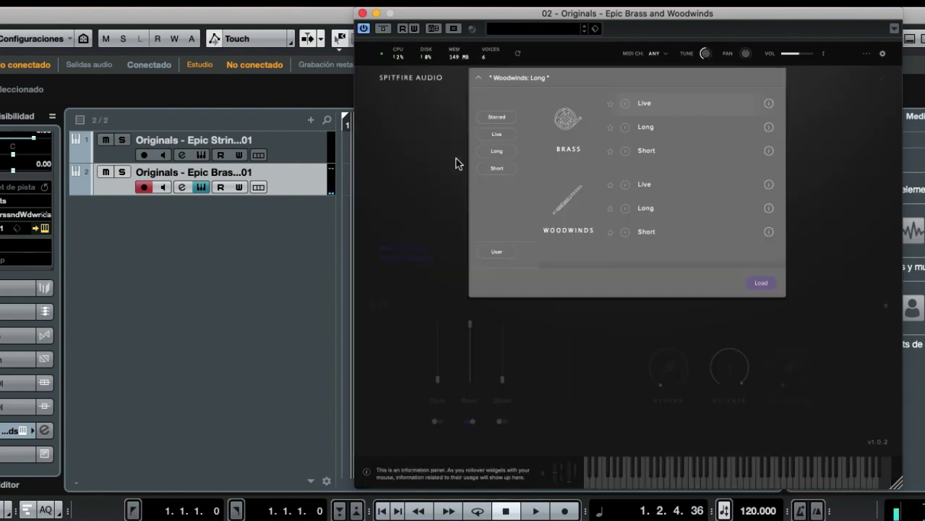
double_click(658, 236)
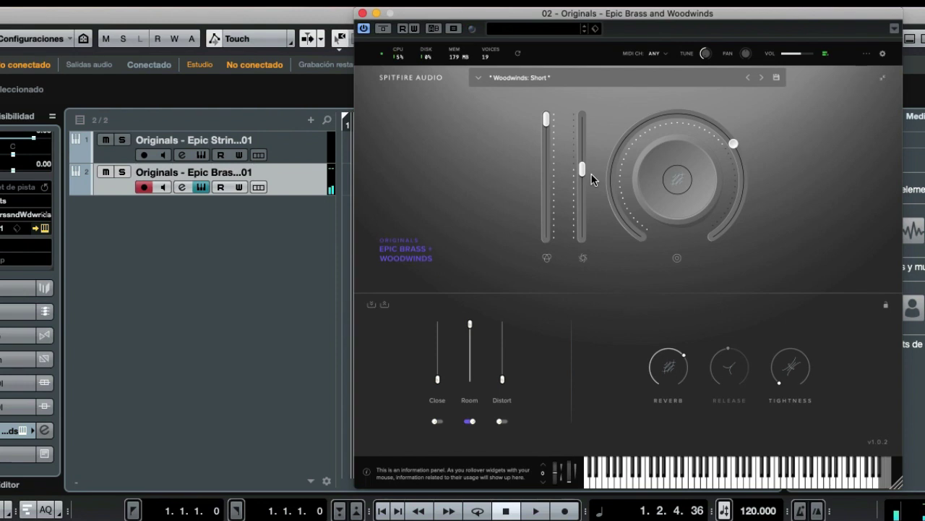
mouse_move(585, 180)
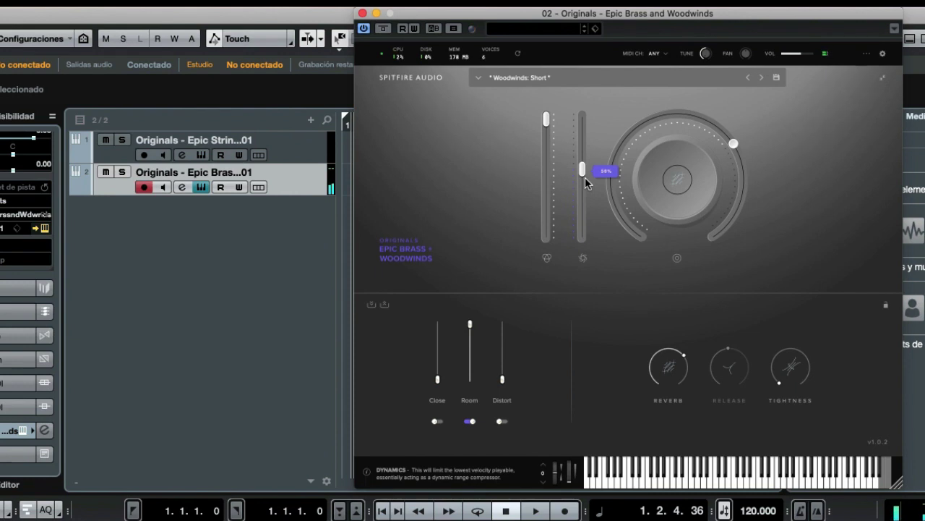
click(482, 78)
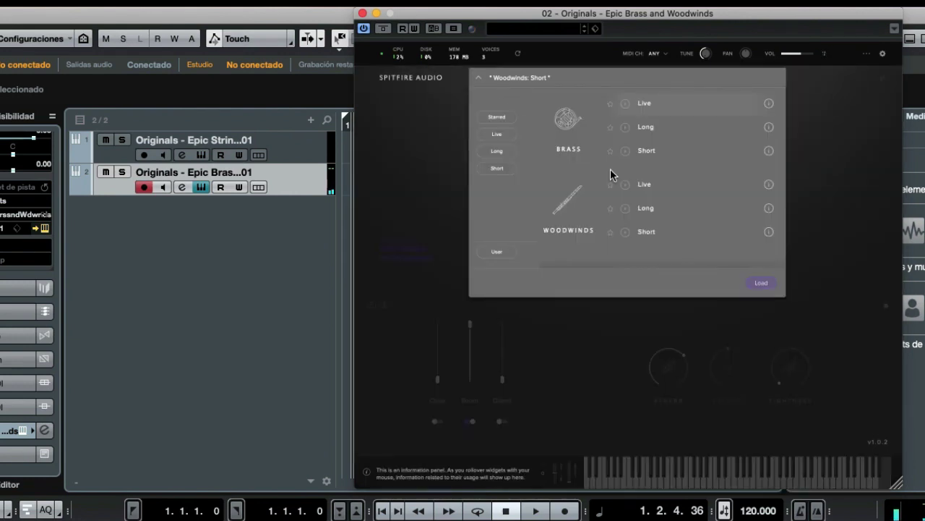
Load the Woodwinds Short preset, and reposition the Cinematic Percussion instrument window.
double_click(660, 227)
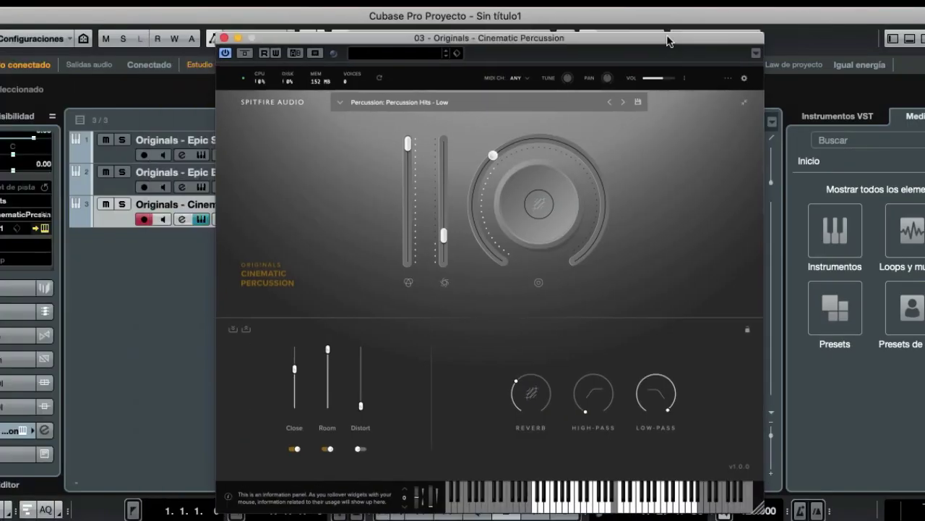
drag(654, 38, 761, 31)
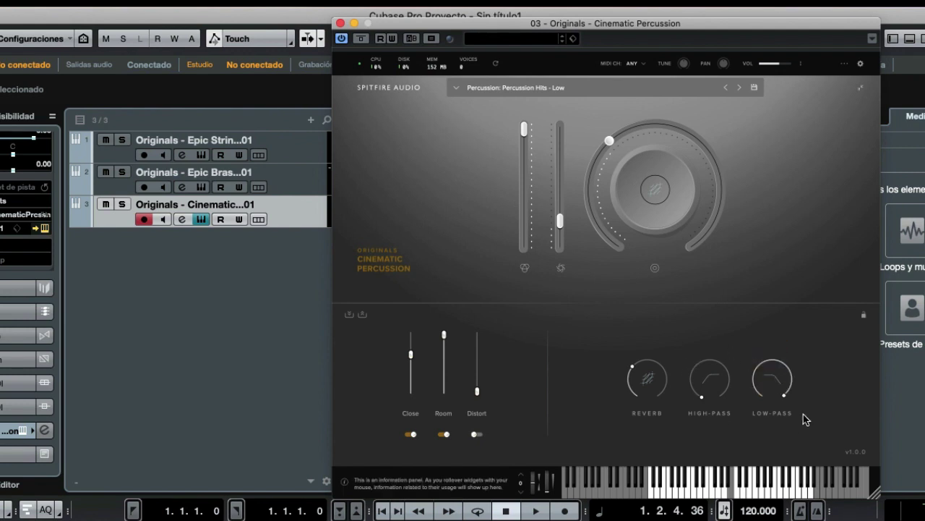
Audition the High-Pass and Low-Pass filters on the Percussion Hits - Low preset, returning each cutoff to its starting position.
drag(721, 403, 728, 370)
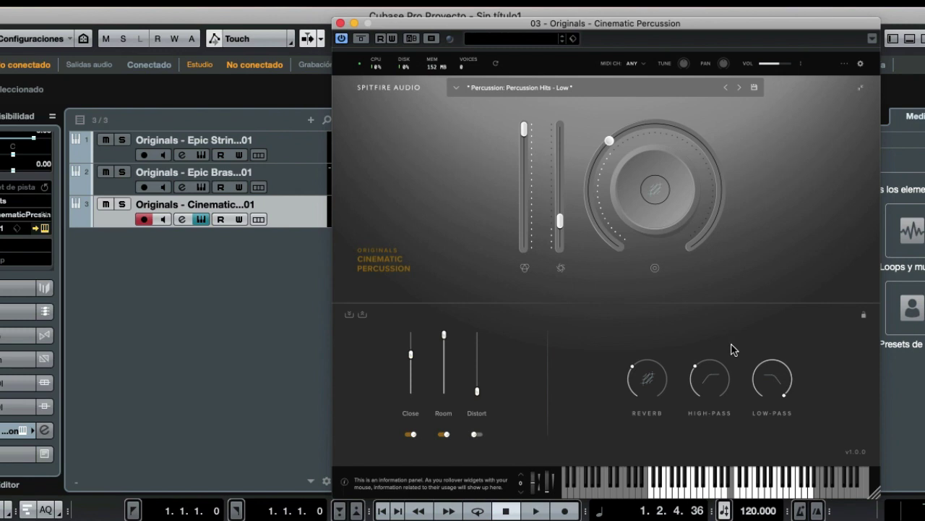
drag(716, 365, 728, 413)
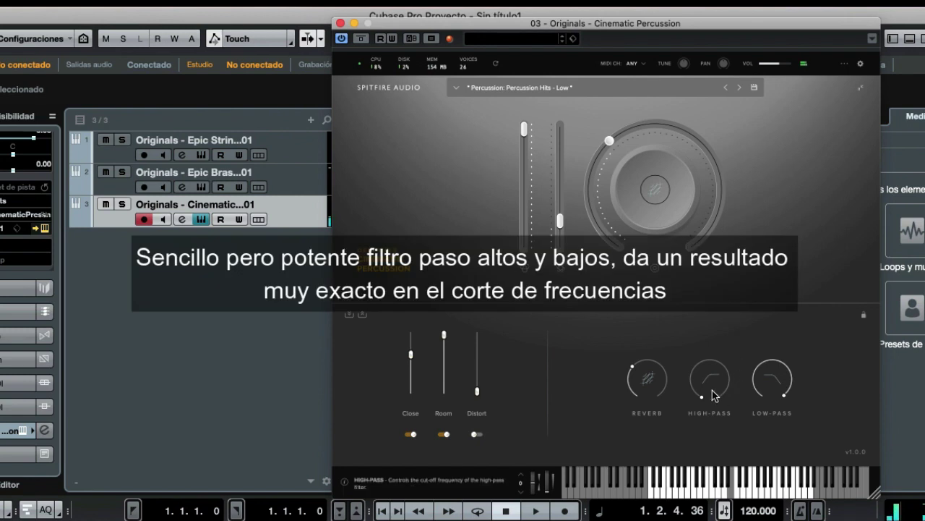
mouse_move(702, 401)
drag(703, 401, 721, 403)
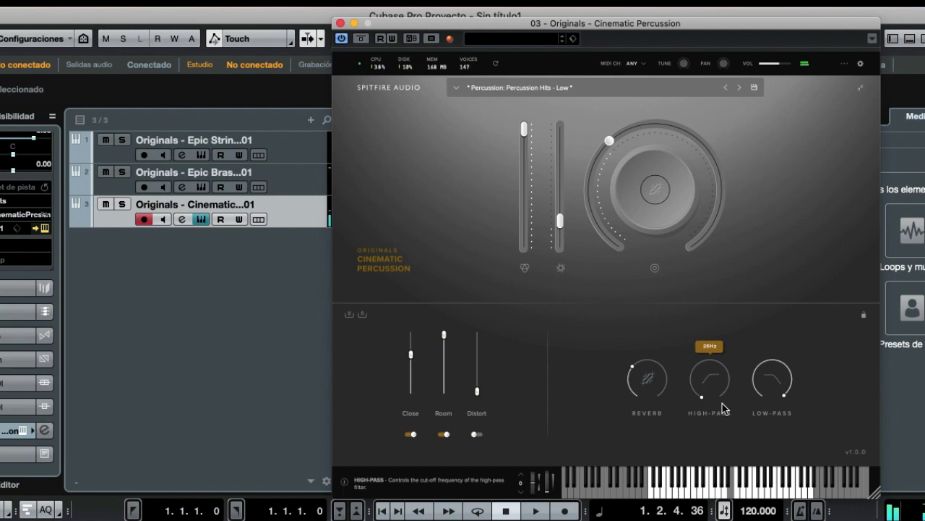
drag(724, 409, 700, 419)
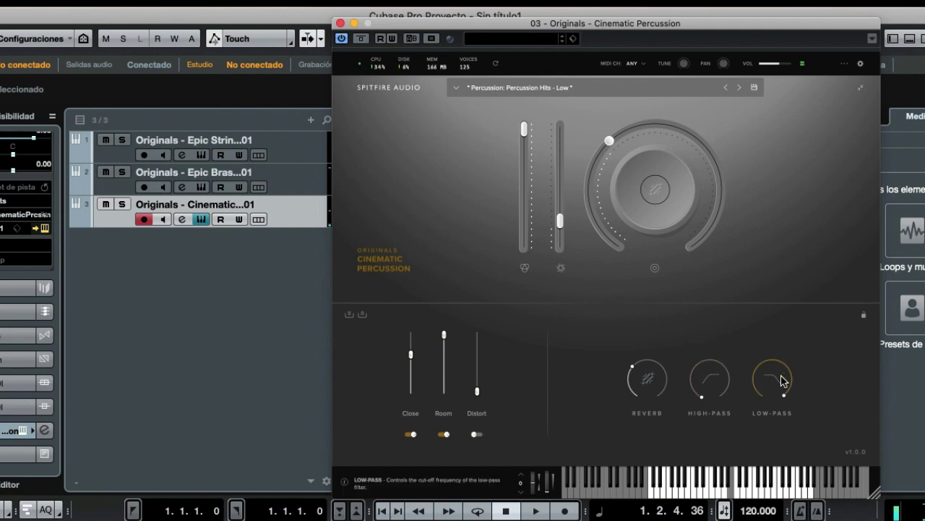
drag(785, 397, 783, 318)
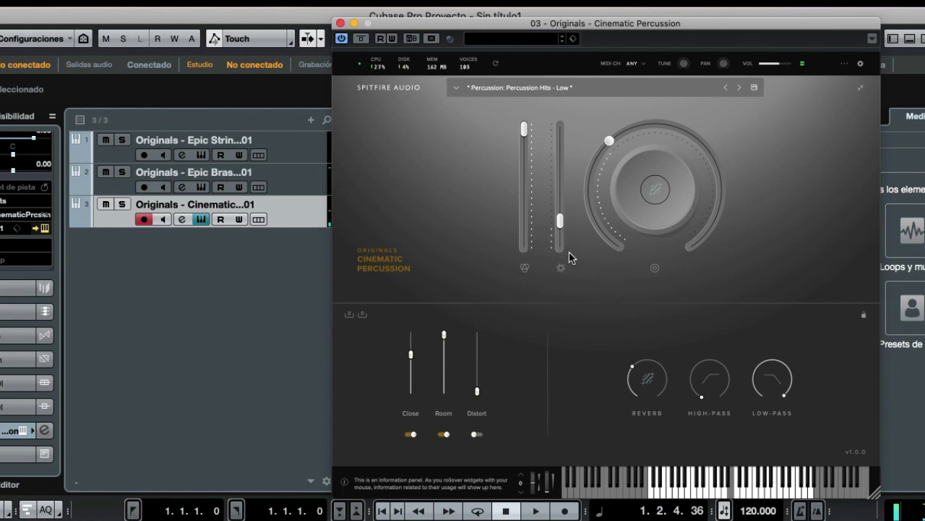
Load the Cymbals preset, raise its Dynamics to just under halfway, and try its High-Pass filter.
click(455, 87)
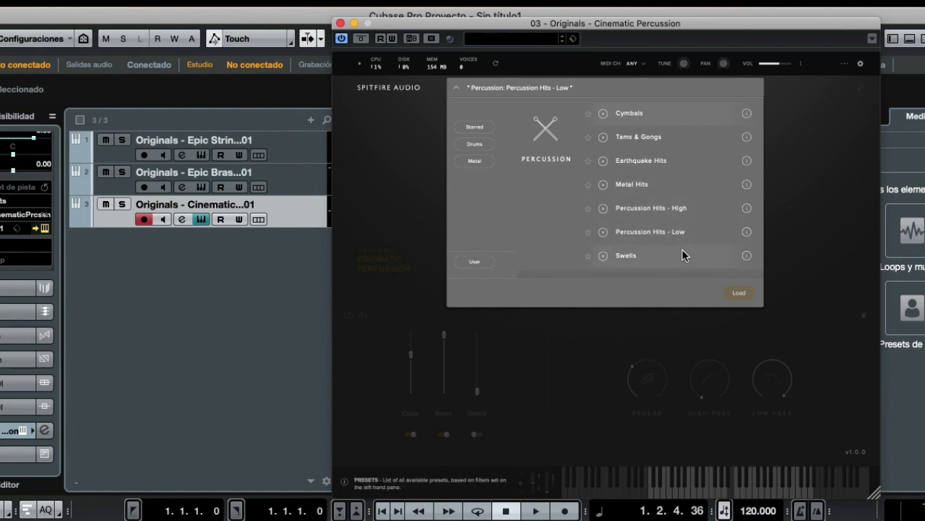
double_click(653, 113)
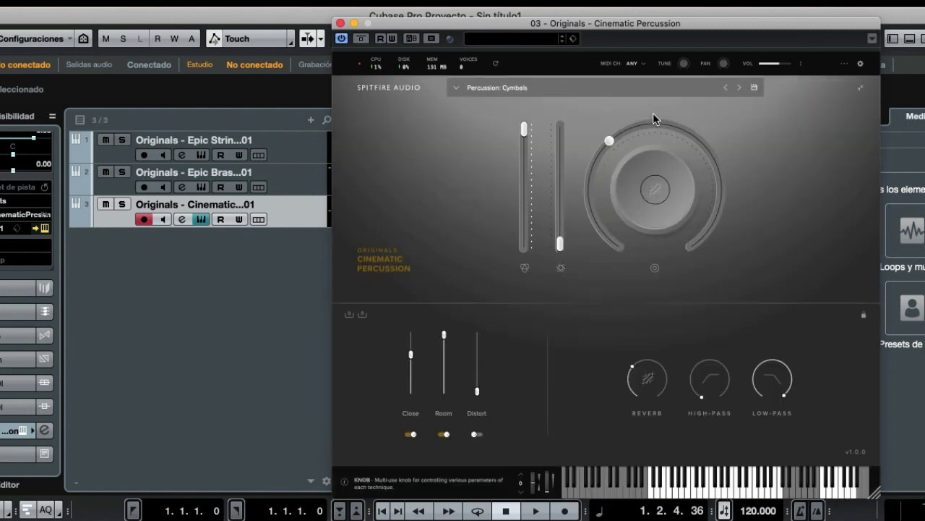
drag(560, 245, 559, 196)
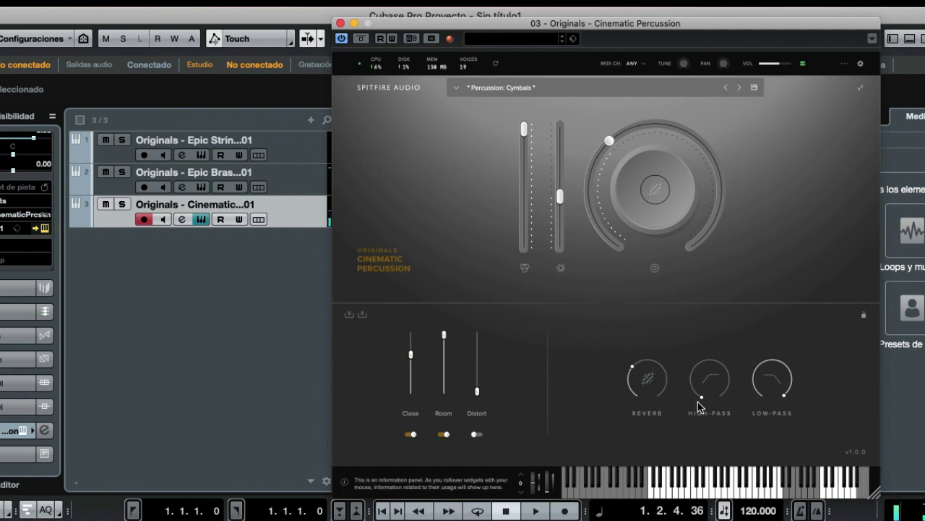
drag(707, 380, 726, 391)
mouse_move(561, 198)
drag(560, 199, 561, 203)
Load the Tams & Gongs preset, and raise its Dynamics to just under halfway.
click(679, 88)
click(684, 142)
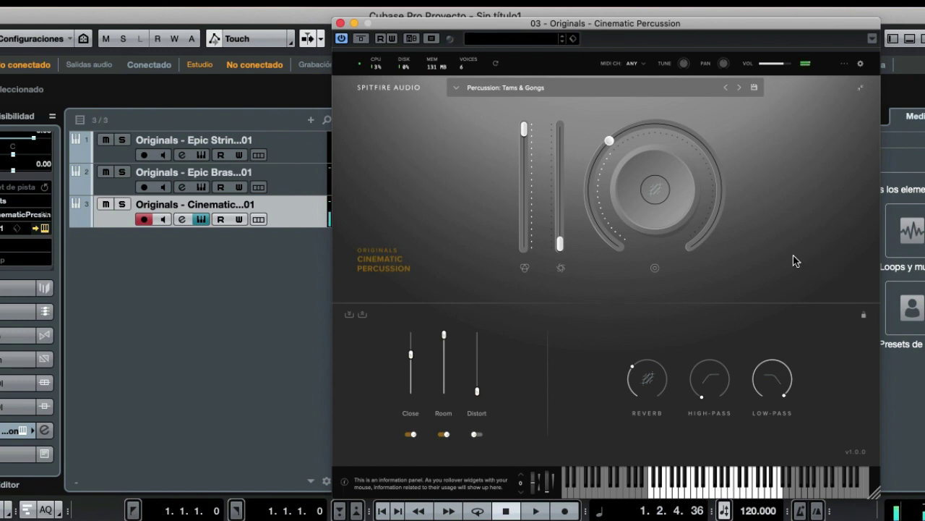
drag(558, 243, 558, 195)
drag(620, 29, 615, 28)
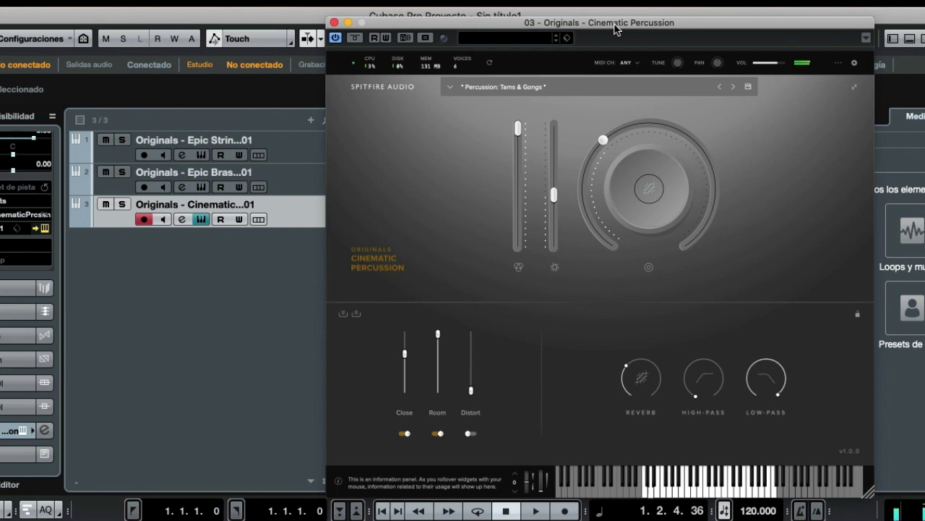
Sweep the Tams & Gongs preset's Low-Pass filter down to minimum and back to maximum, and try its High-Pass filter.
drag(794, 397, 801, 458)
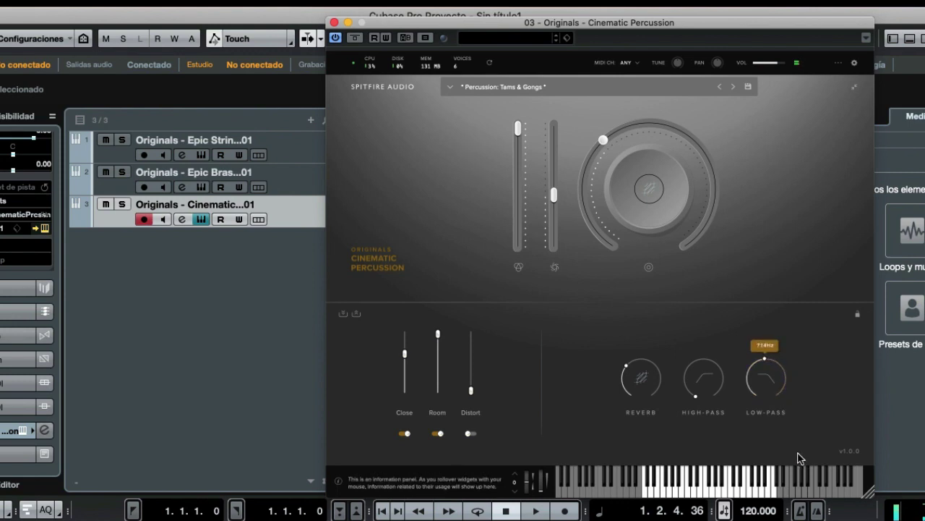
drag(770, 373, 766, 330)
drag(776, 362, 793, 510)
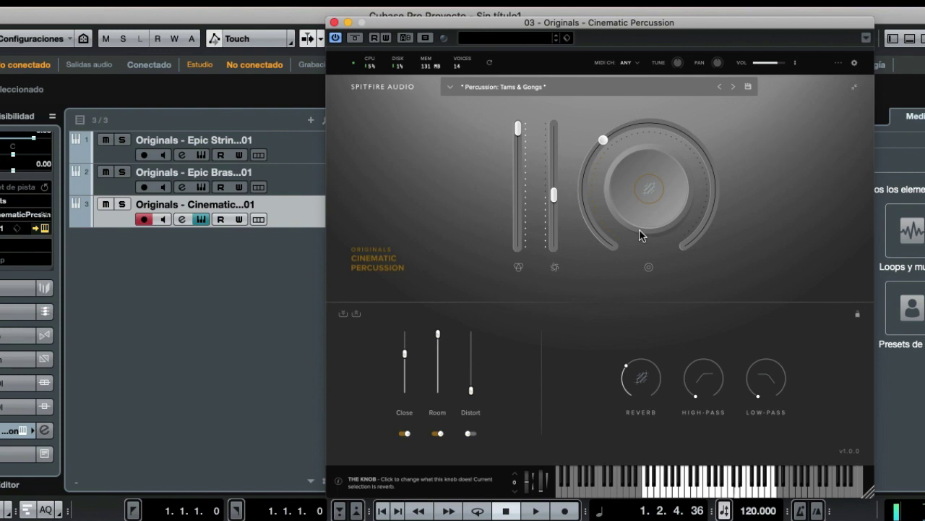
drag(757, 396, 781, 256)
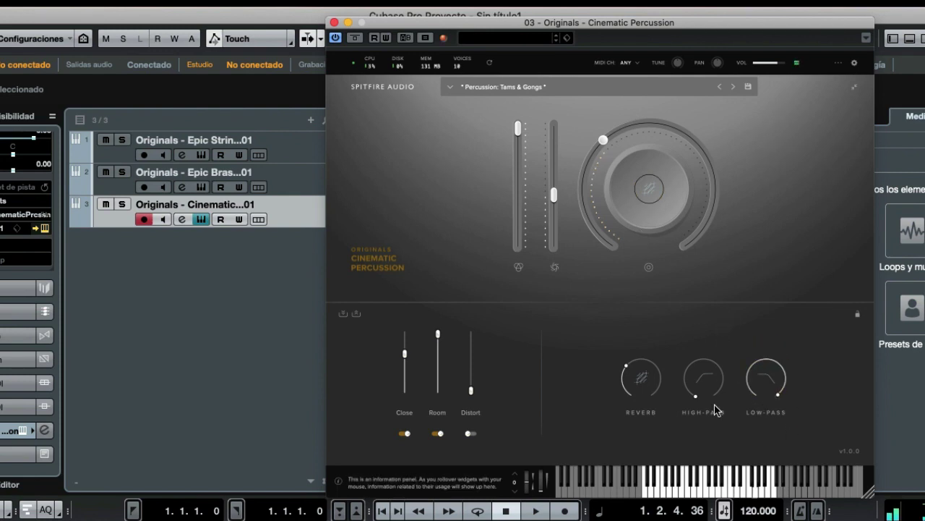
drag(707, 387, 720, 414)
Load the Earthquake Hits preset, and raise its Reverb and Dynamics to just under halfway.
click(451, 87)
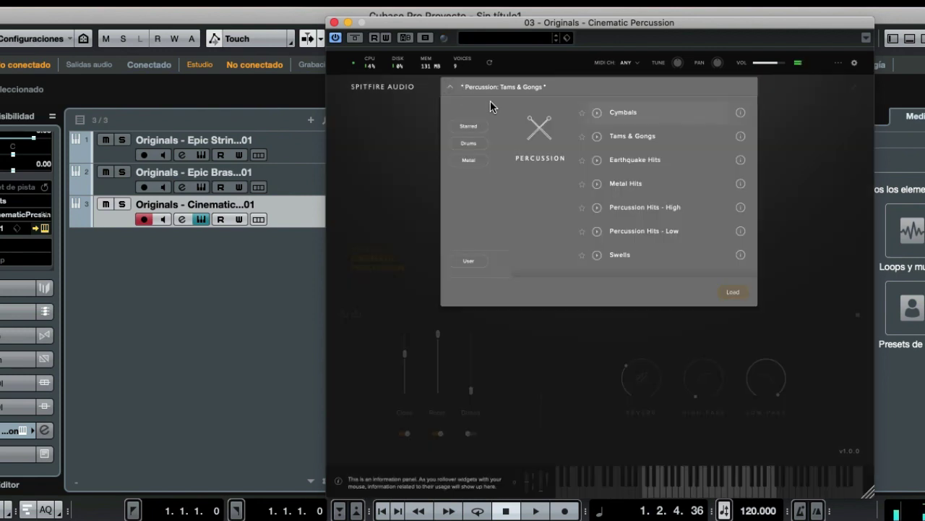
double_click(674, 160)
mouse_move(686, 397)
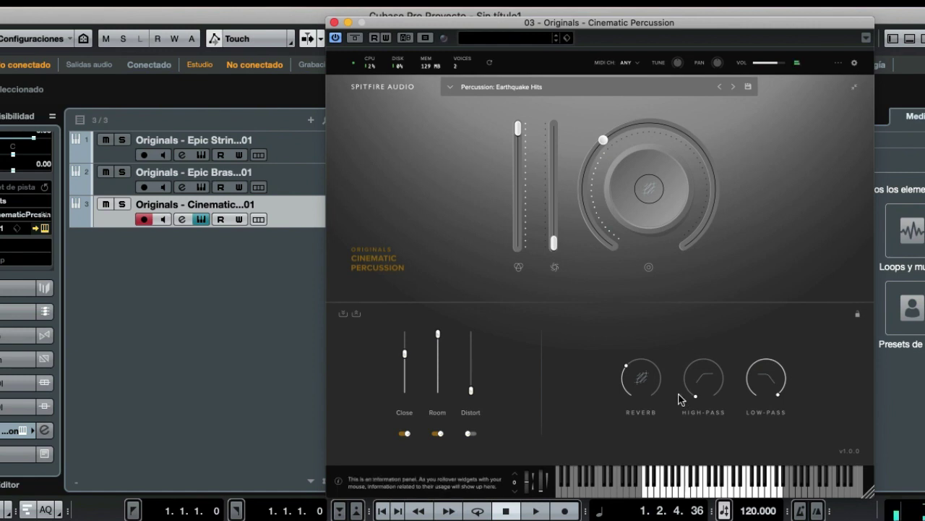
drag(603, 140, 635, 128)
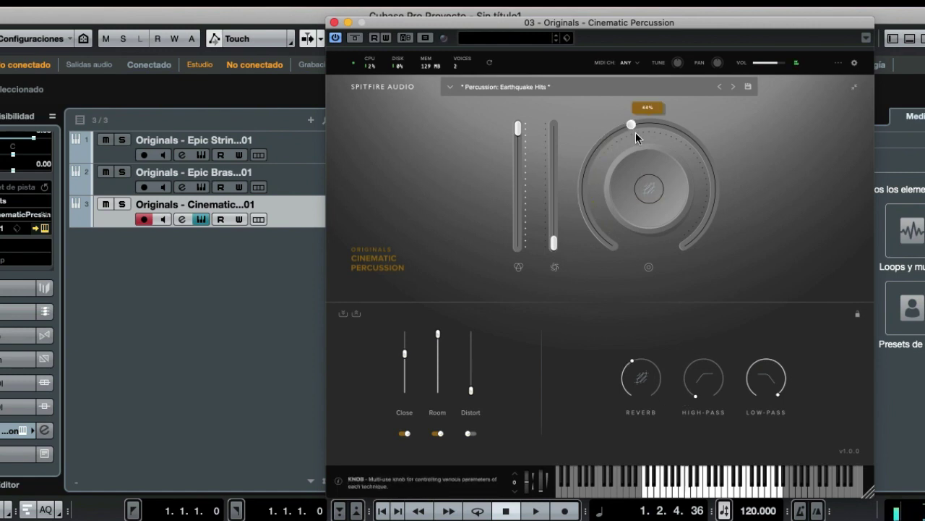
drag(563, 238, 561, 194)
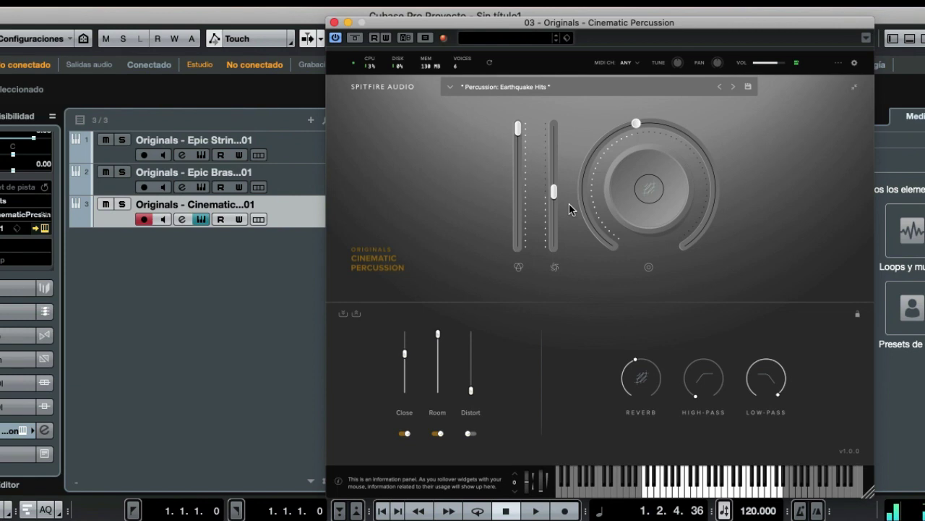
mouse_move(561, 194)
Load the Metal Hits preset, and audition it while adjusting the High-Pass and Low-Pass filters.
click(451, 88)
click(618, 181)
mouse_move(603, 194)
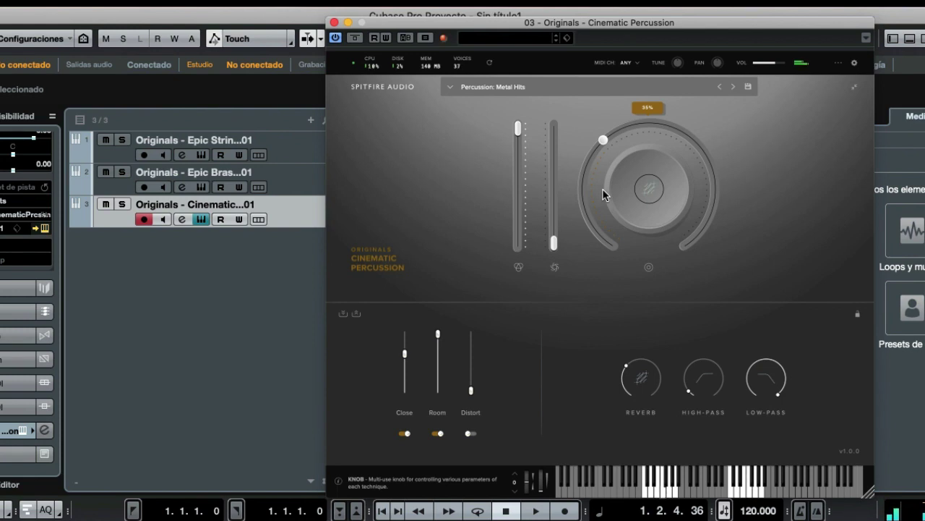
drag(694, 386, 696, 382)
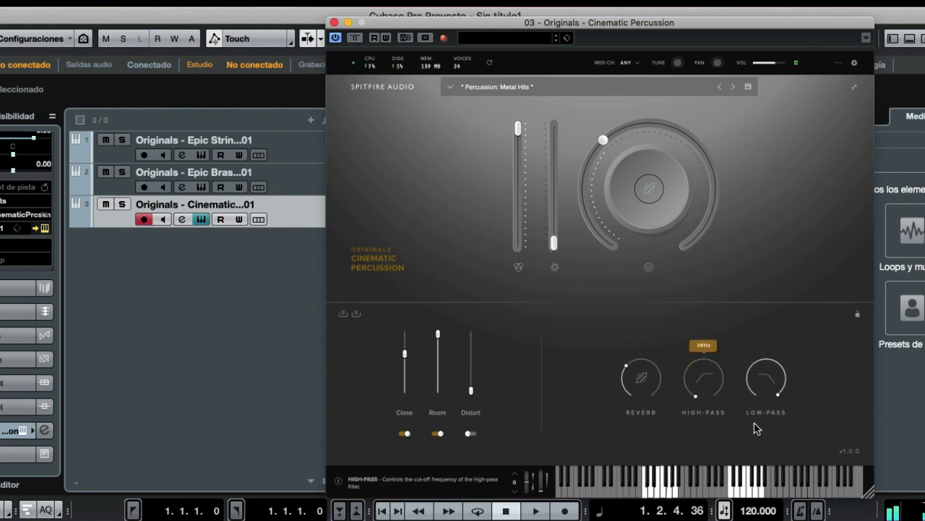
drag(766, 379, 817, 403)
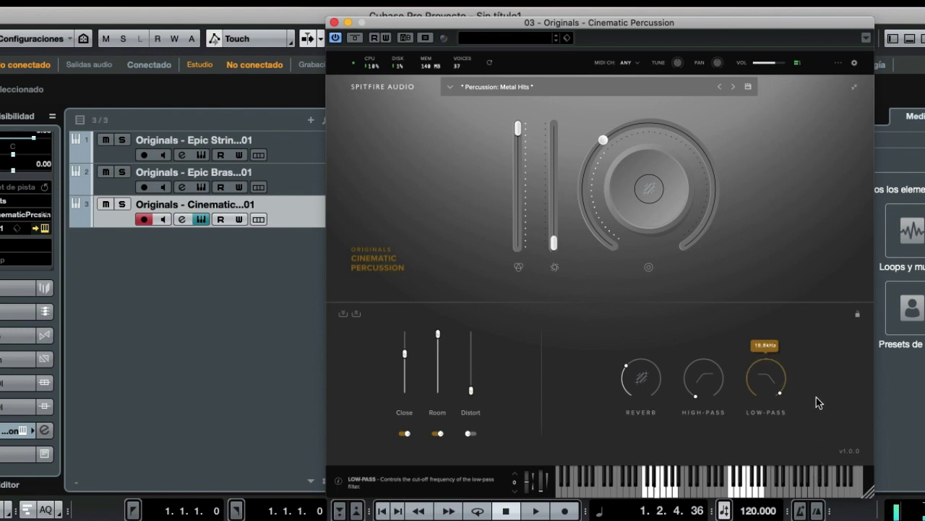
Load the Percussion Hits - High preset to audition it, and switch to the Percussion Hits - Low preset.
click(476, 86)
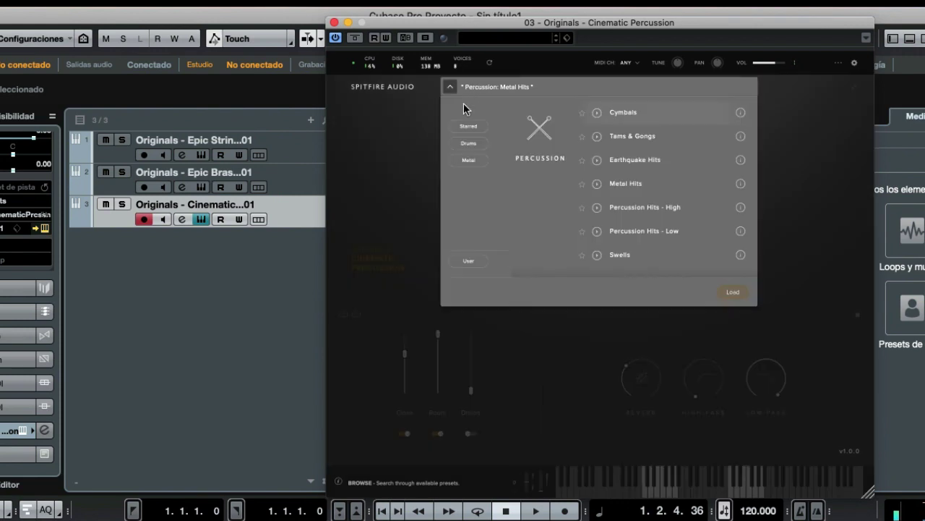
double_click(653, 207)
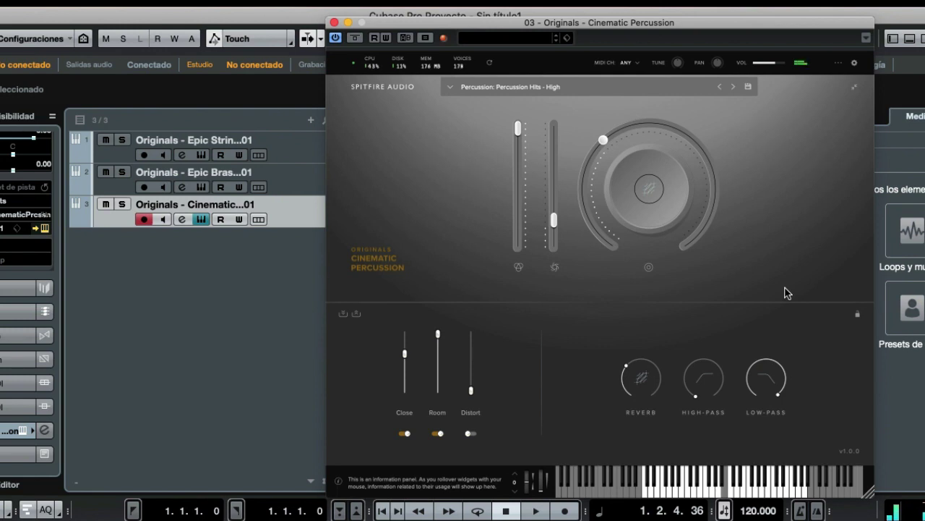
click(463, 87)
click(672, 236)
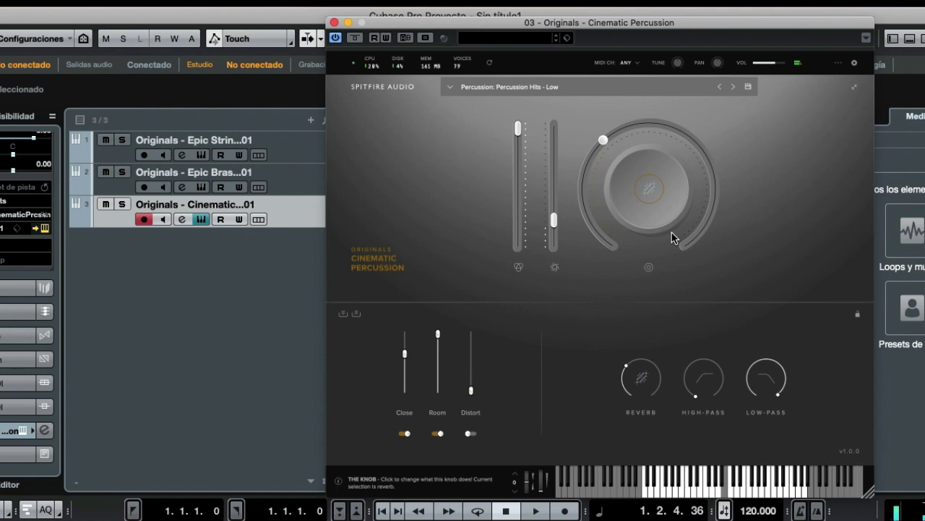
Raise the Percussion Hits - Low preset's Reverb to near maximum and its Dynamics to roughly two-thirds.
drag(605, 141, 713, 220)
drag(554, 221, 557, 161)
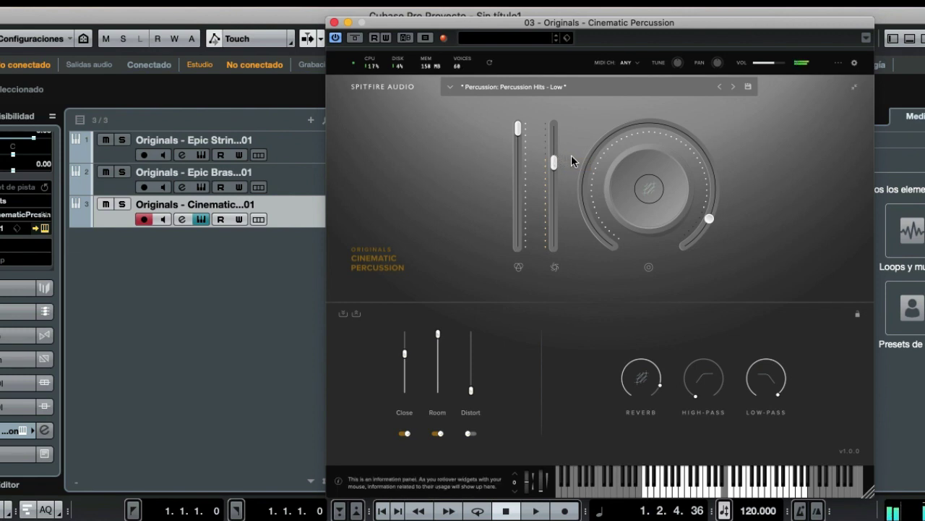
mouse_move(591, 163)
Sweep the Percussion Hits - Low preset's Low-Pass filter down and back to maximum, and raise its High-Pass cutoff before lowering it partway.
mouse_move(779, 397)
drag(780, 396, 801, 489)
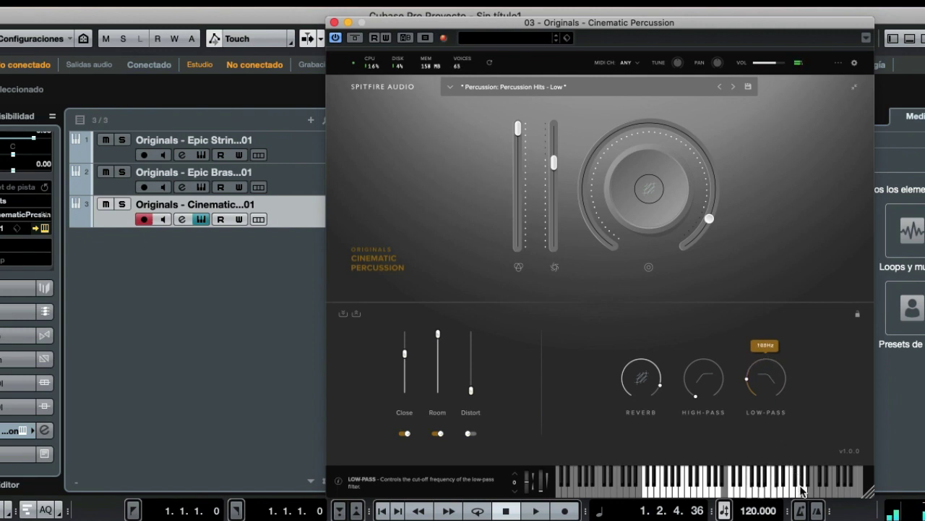
drag(801, 490, 795, 272)
drag(695, 393, 709, 324)
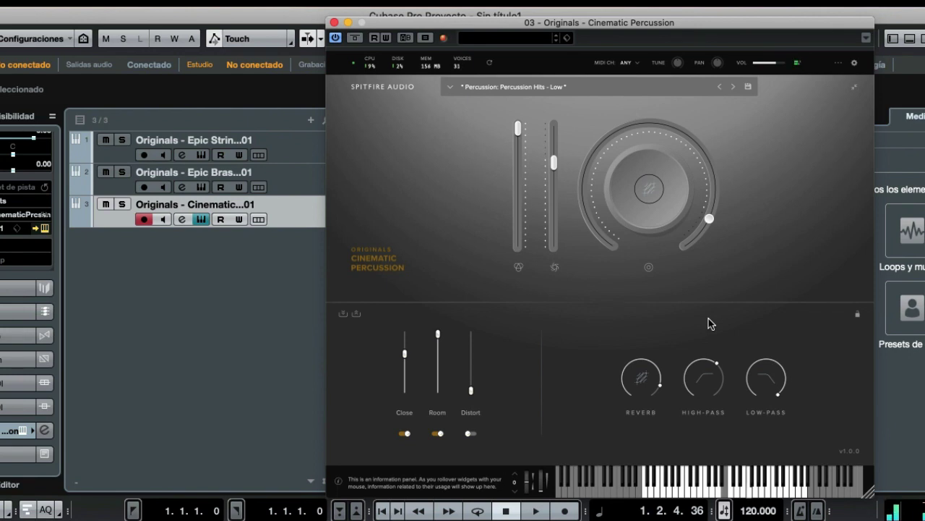
drag(713, 368, 731, 410)
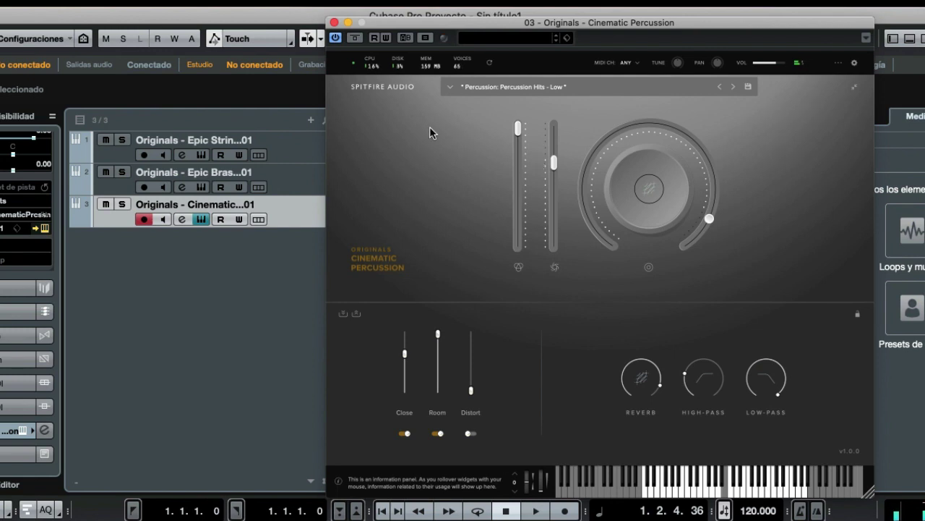
Load the Swells preset, and raise its Dynamics to slightly above halfway and its Reverb to about 40 percent.
click(476, 87)
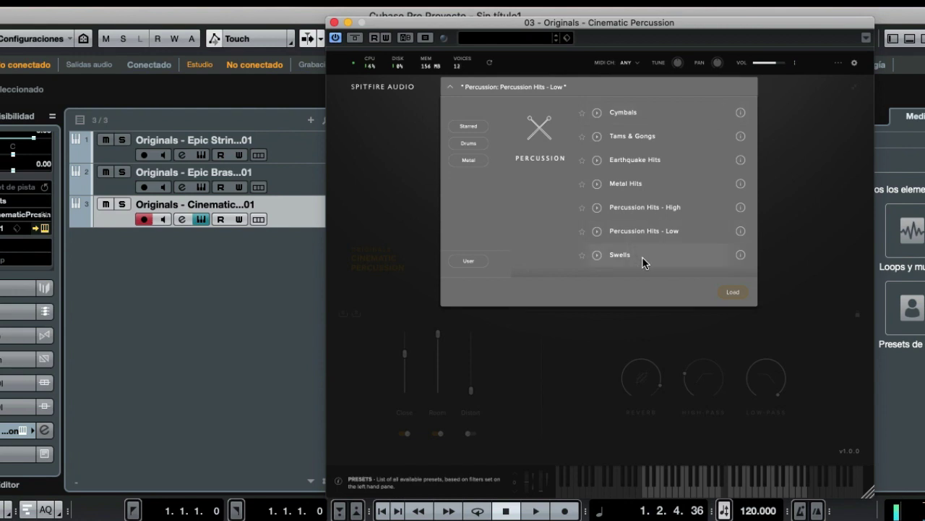
double_click(643, 257)
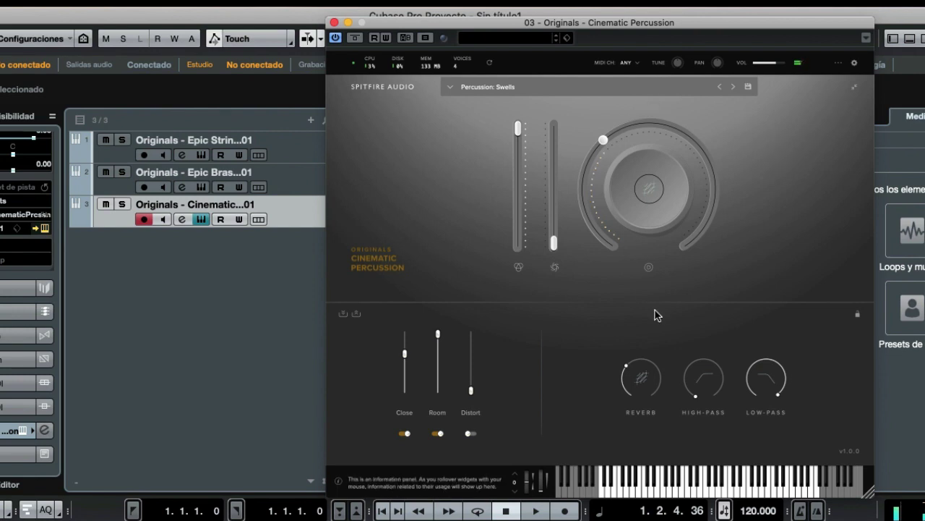
drag(553, 243, 558, 180)
drag(603, 141, 621, 133)
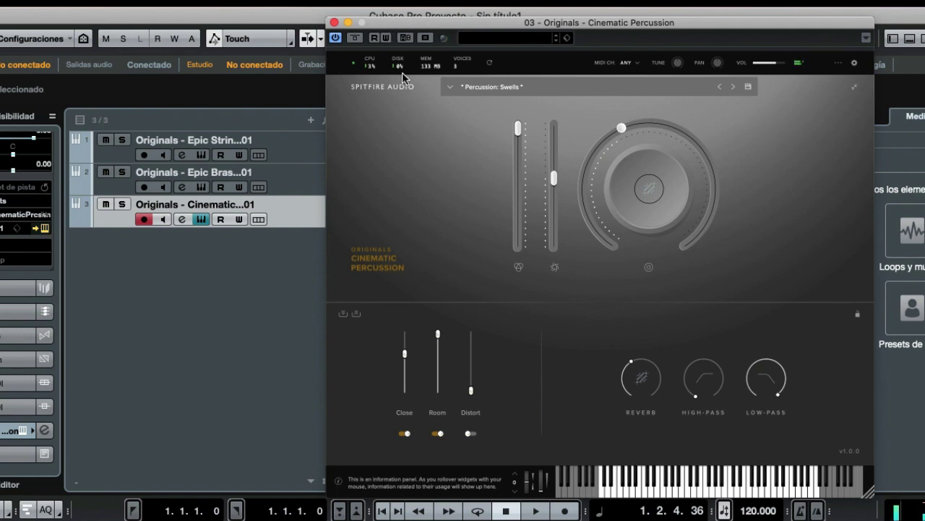
Audition the Swells preset's High-Pass and Low-Pass filters, sweeping the Low-Pass cutoff down and back to maximum.
drag(704, 381, 737, 428)
drag(779, 396, 814, 475)
mouse_move(751, 379)
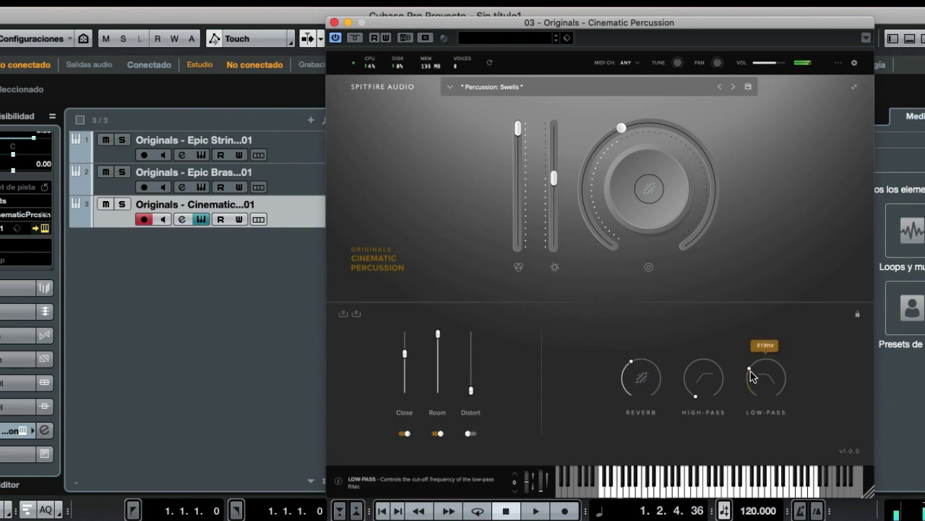
drag(751, 376, 754, 353)
drag(763, 317, 772, 266)
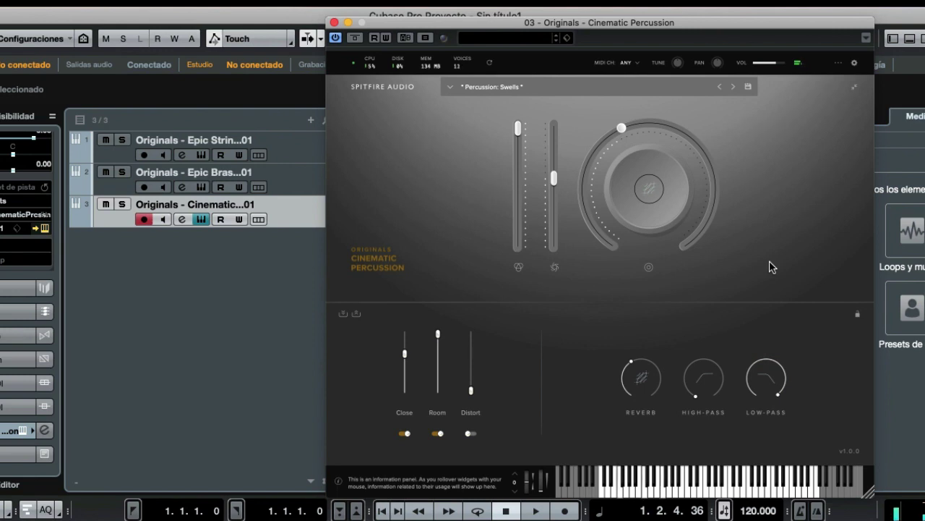